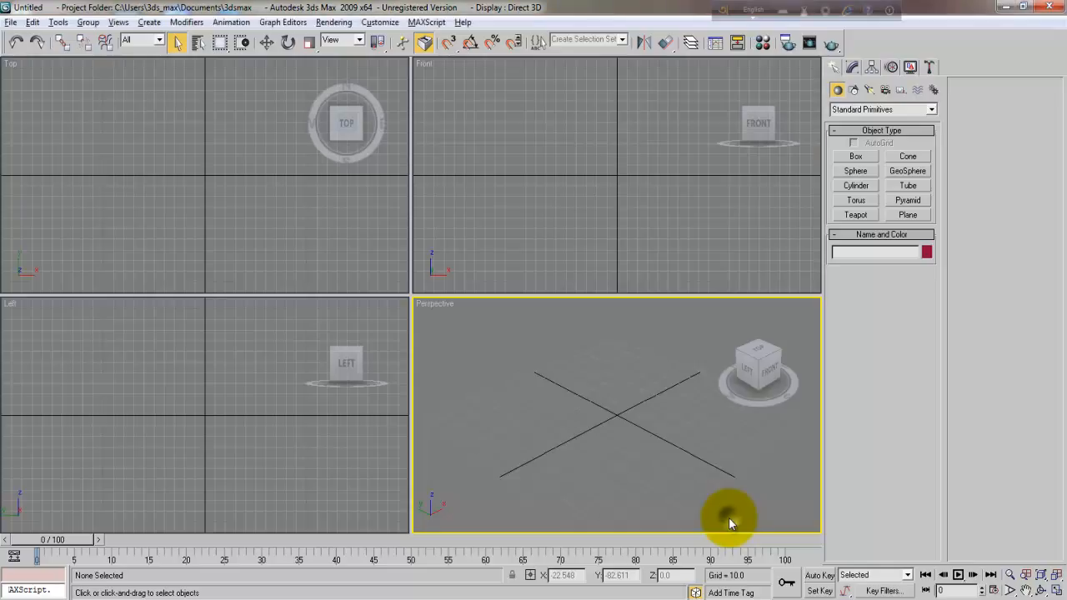
# Draw a box about 34 wide and 25 high near the grid centre in a maximized perspective view
pyautogui.hotkey('alt', 'w')
pyautogui.click(856, 157)
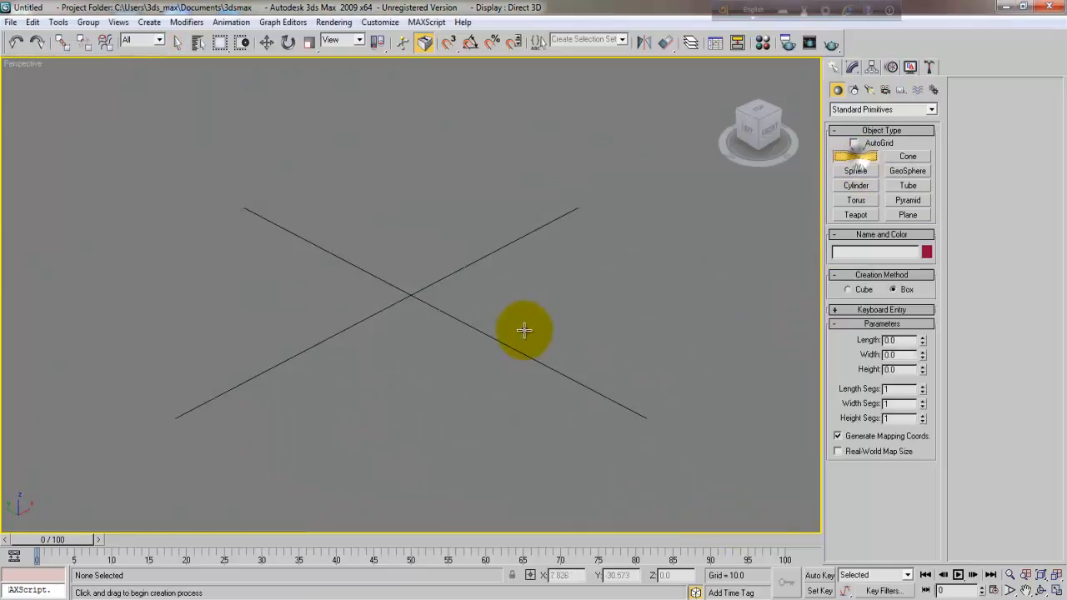
pyautogui.moveTo(448, 253); pyautogui.dragTo(426, 341)
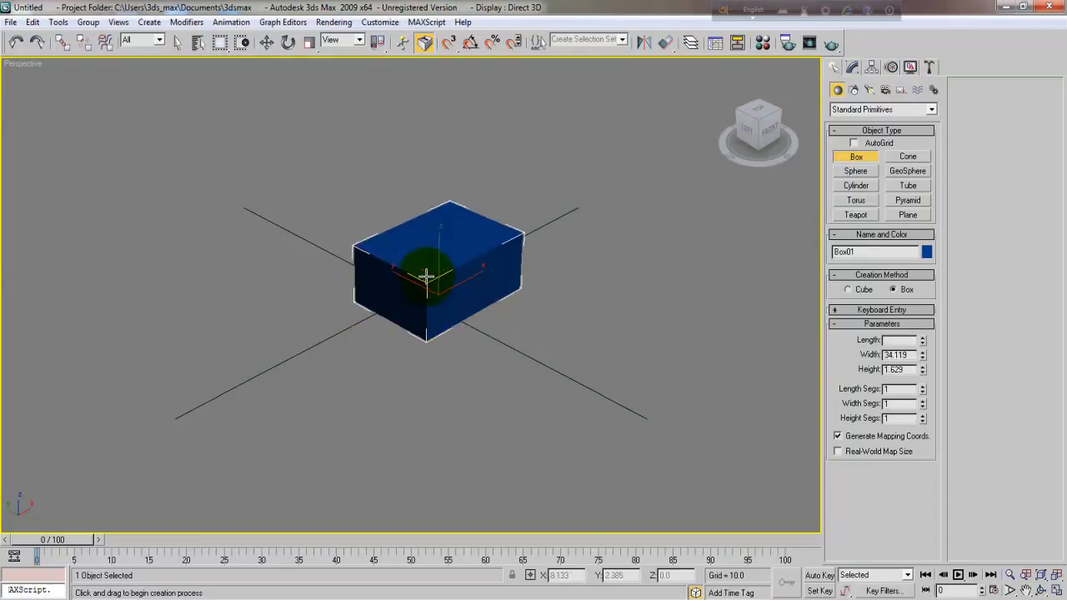
pyautogui.click(425, 242)
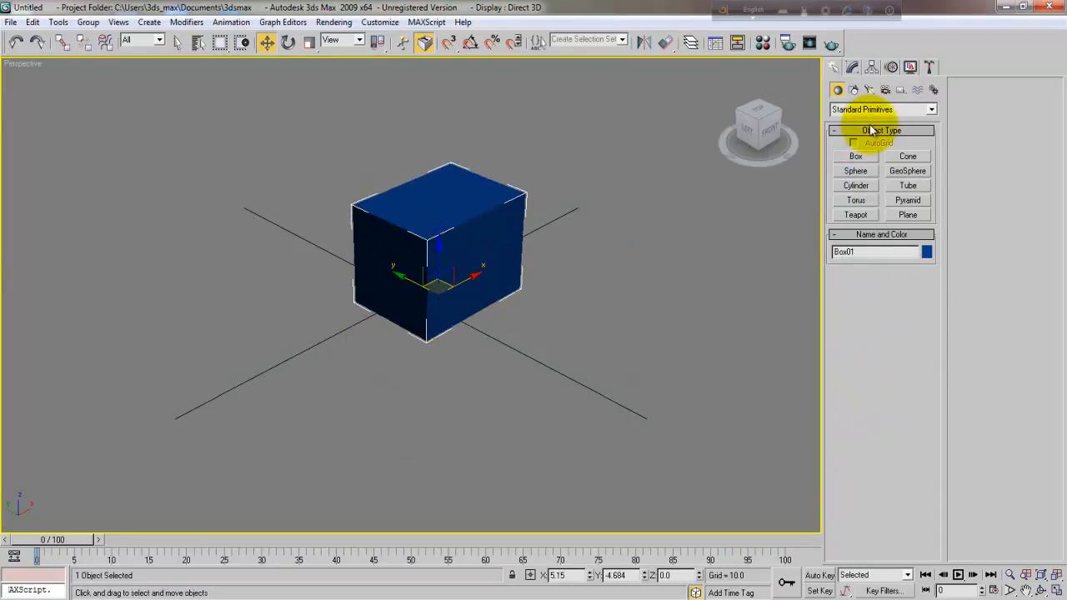
# Set the box's length to 20, width to 20 and height to 25
pyautogui.click(852, 68)
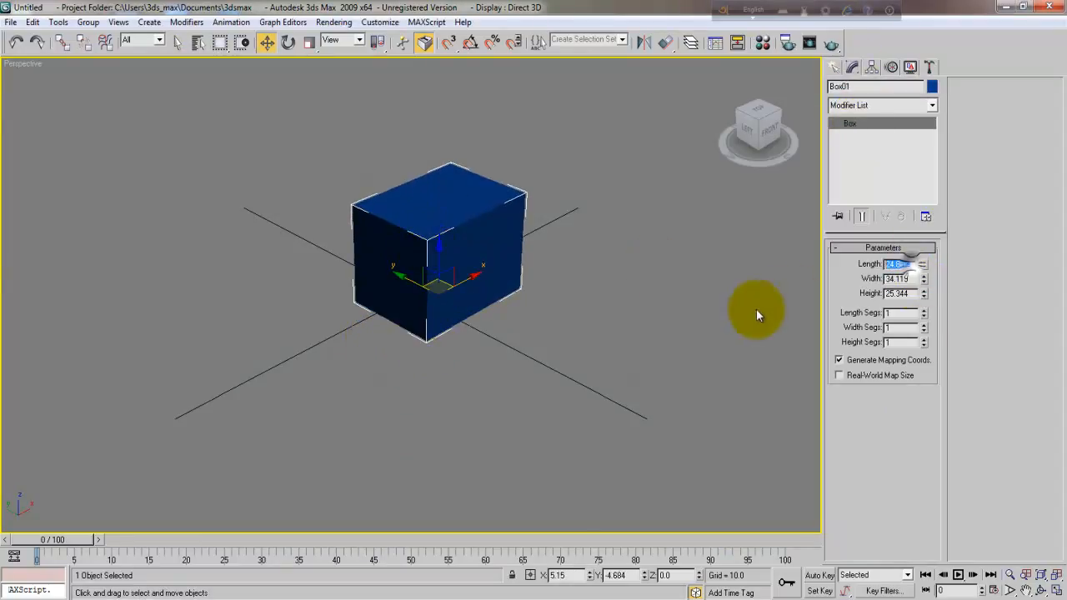
pyautogui.write('20')
pyautogui.press('Tab')
pyautogui.write('2')
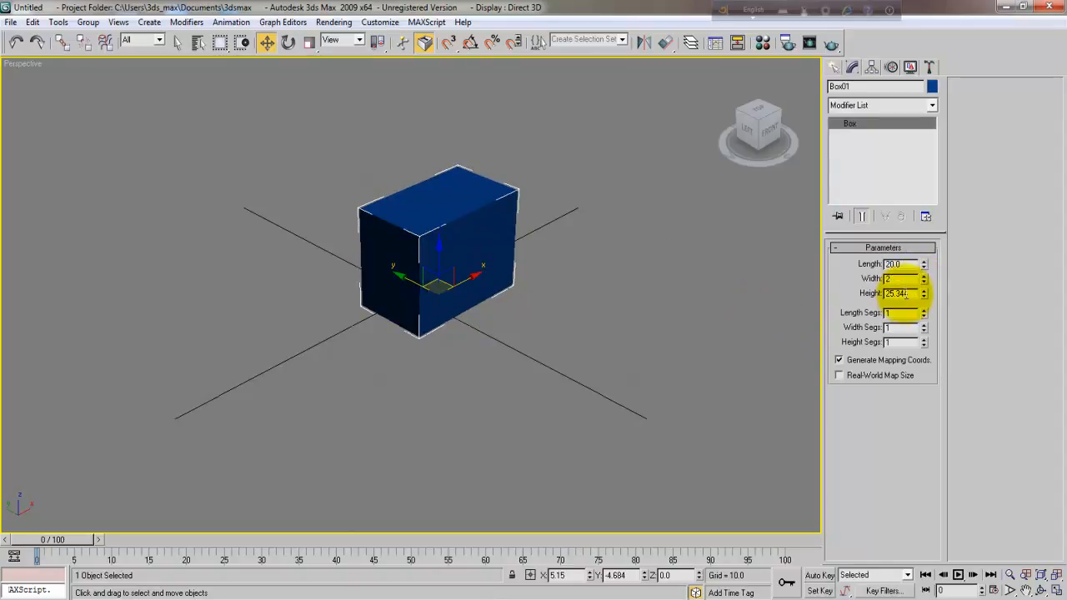
pyautogui.write('0')
pyautogui.press('Tab')
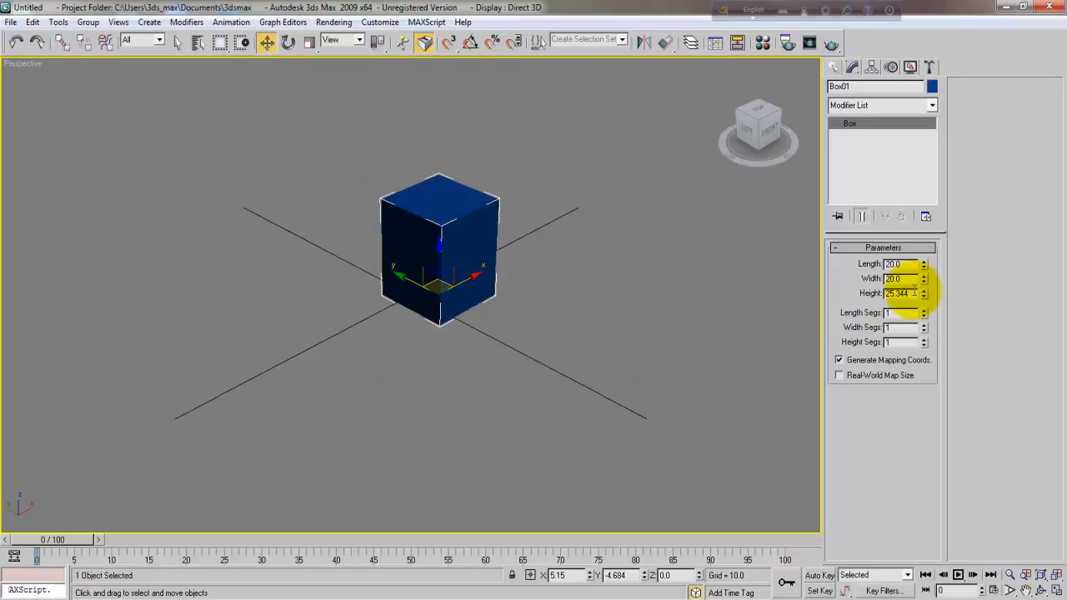
pyautogui.write('20')
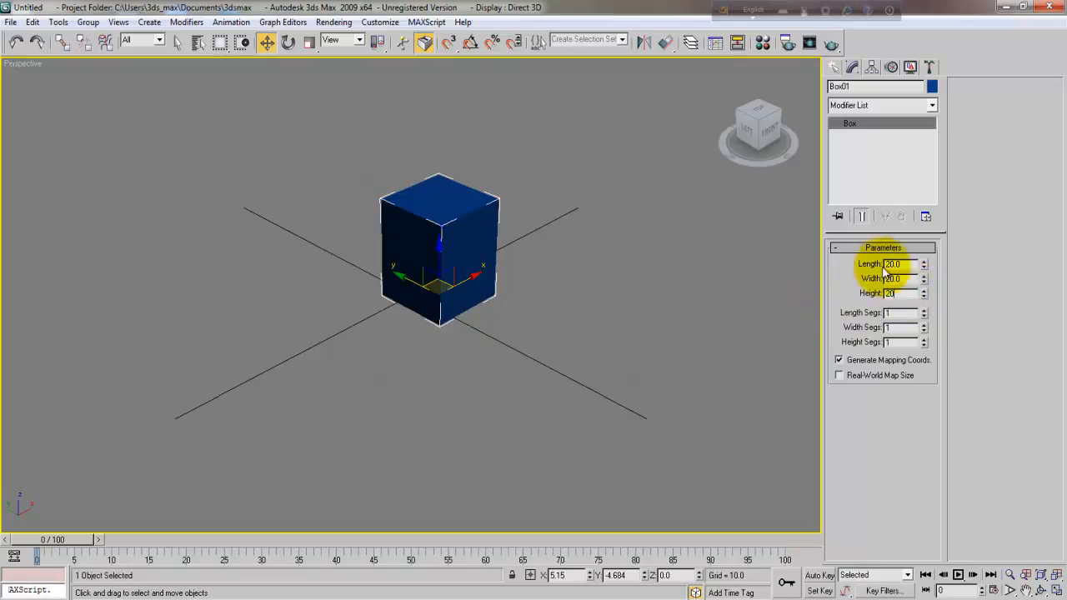
pyautogui.press('Return')
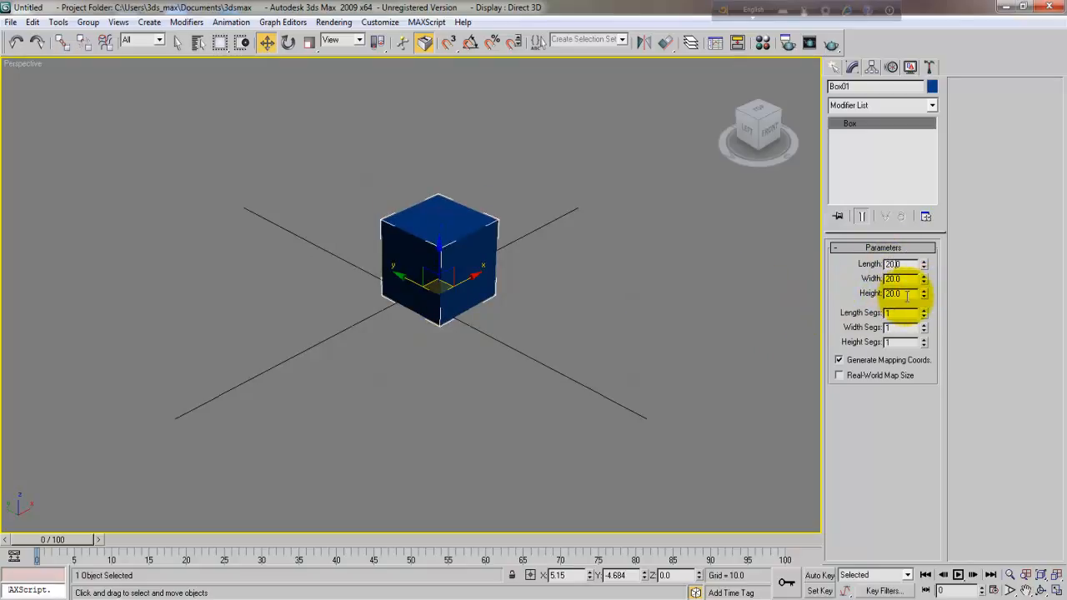
pyautogui.doubleClick(905, 293)
pyautogui.write('25')
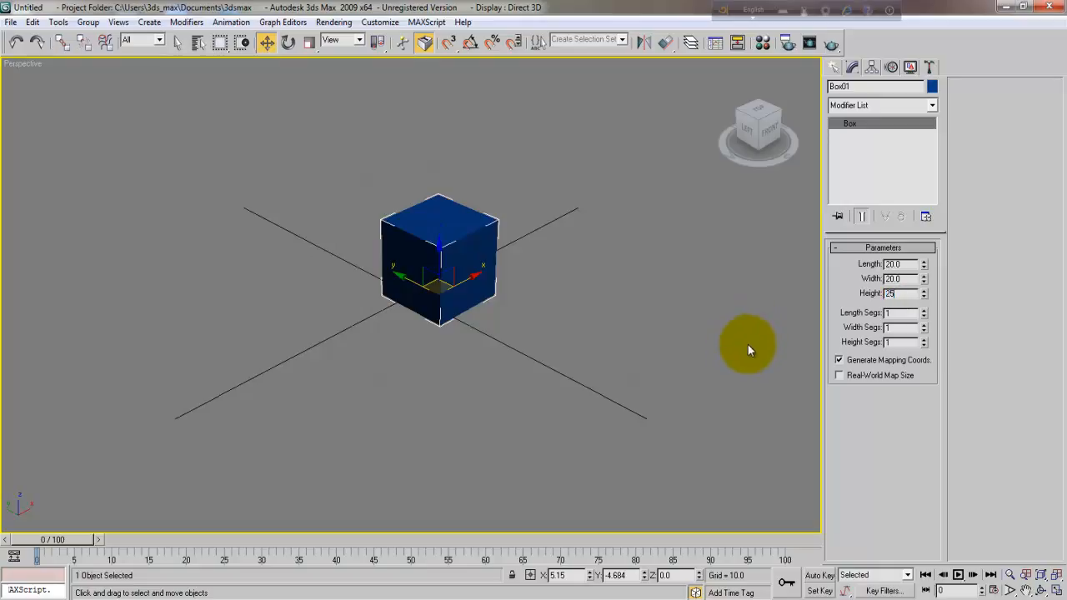
pyautogui.press('Return')
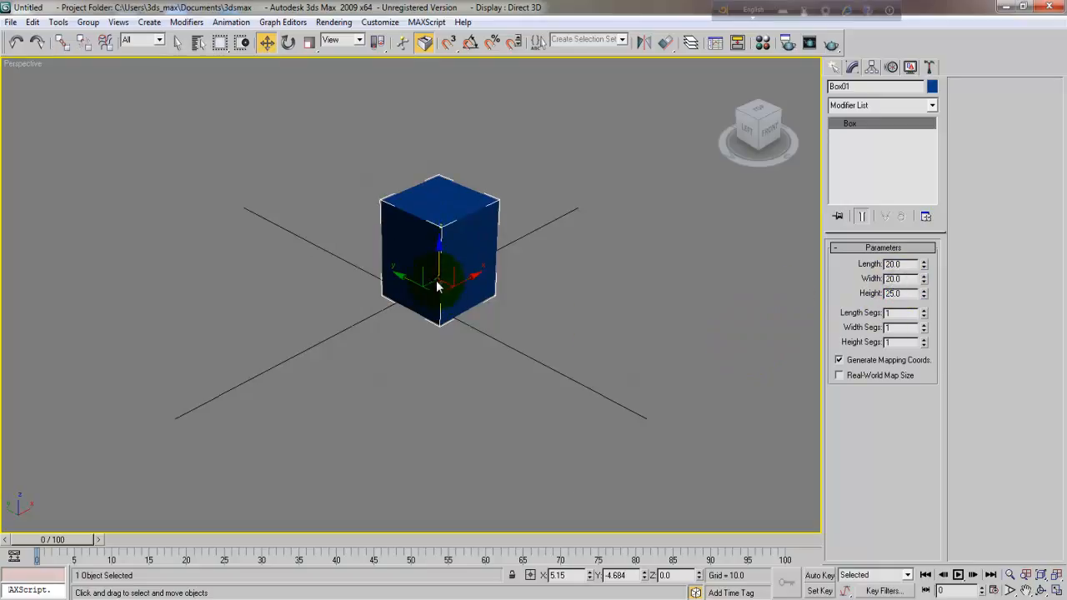
# Convert the box to an Editable Poly
pyautogui.rightClick(437, 287)
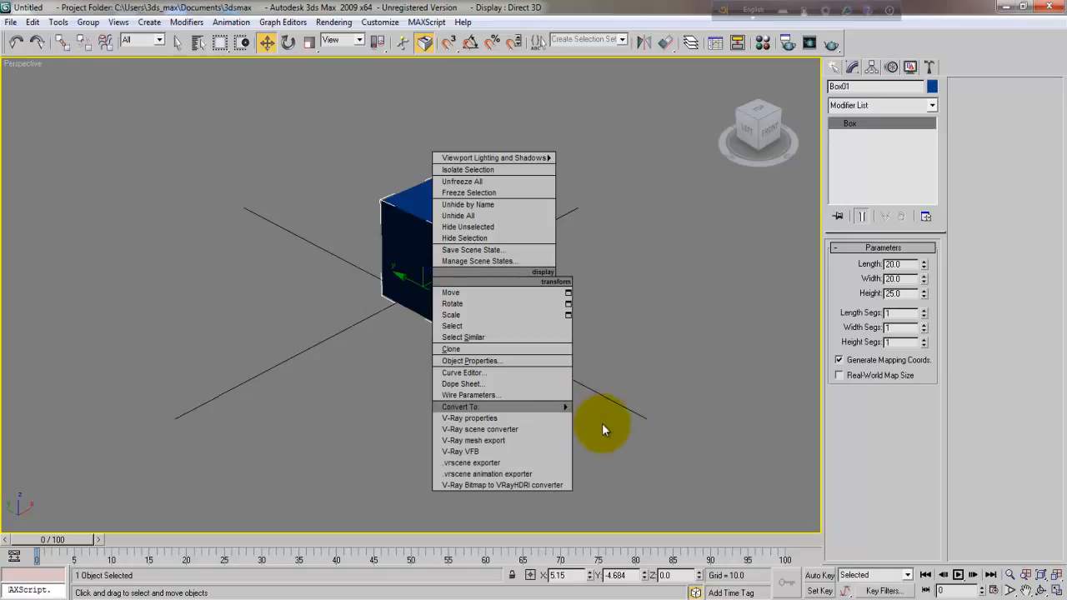
pyautogui.click(623, 419)
# Connect the box's four vertical edges with 2 segments, pinched apart towards the top and bottom of the box
pyautogui.scroll(6, 500, 375)
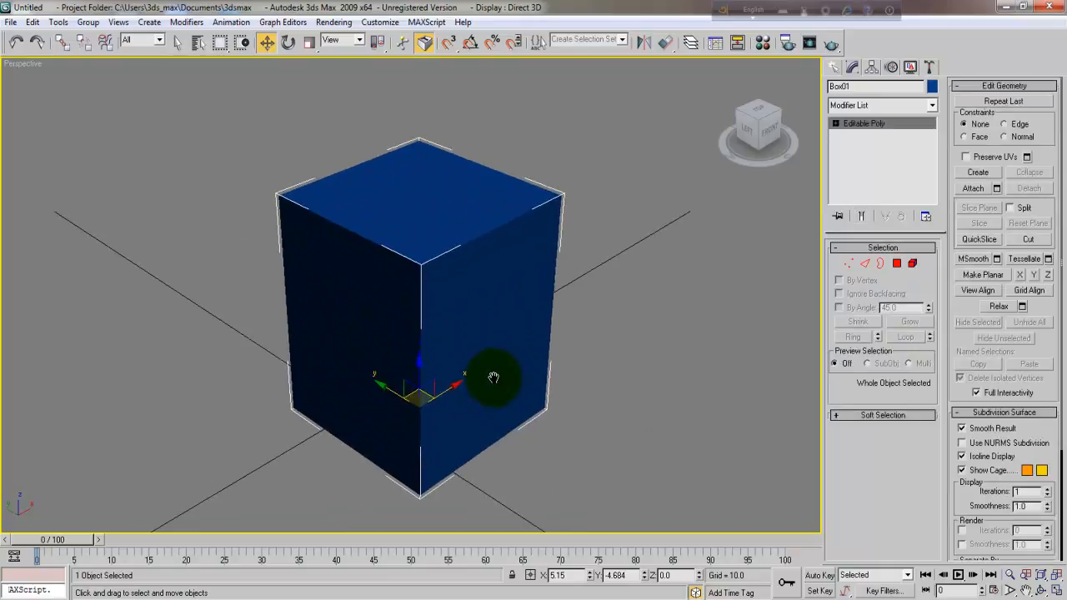
pyautogui.keyDown('alt'); pyautogui.moveTo(493, 377); pyautogui.dragTo(531, 345, button='middle'); pyautogui.keyUp('alt')
pyautogui.keyDown('alt'); pyautogui.moveTo(594, 353); pyautogui.dragTo(565, 359, button='middle'); pyautogui.keyUp('alt')
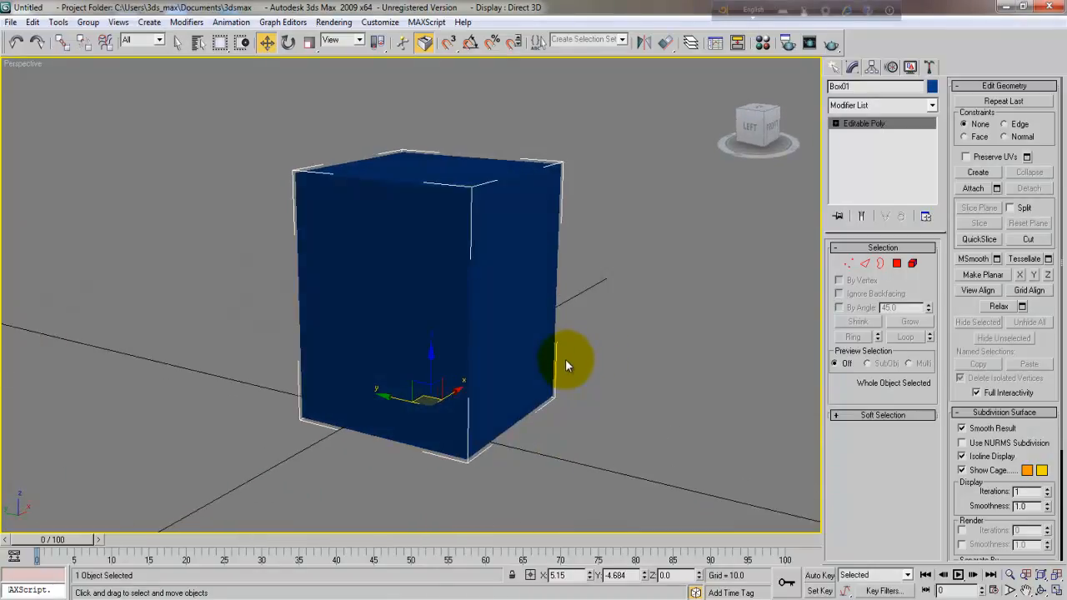
pyautogui.click(865, 264)
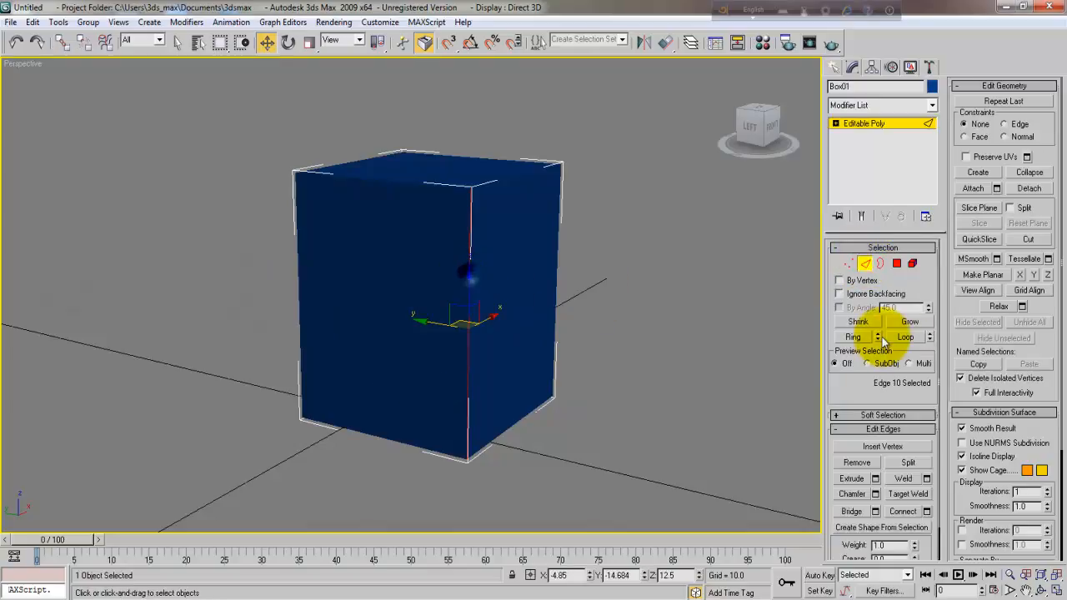
pyautogui.click(853, 337)
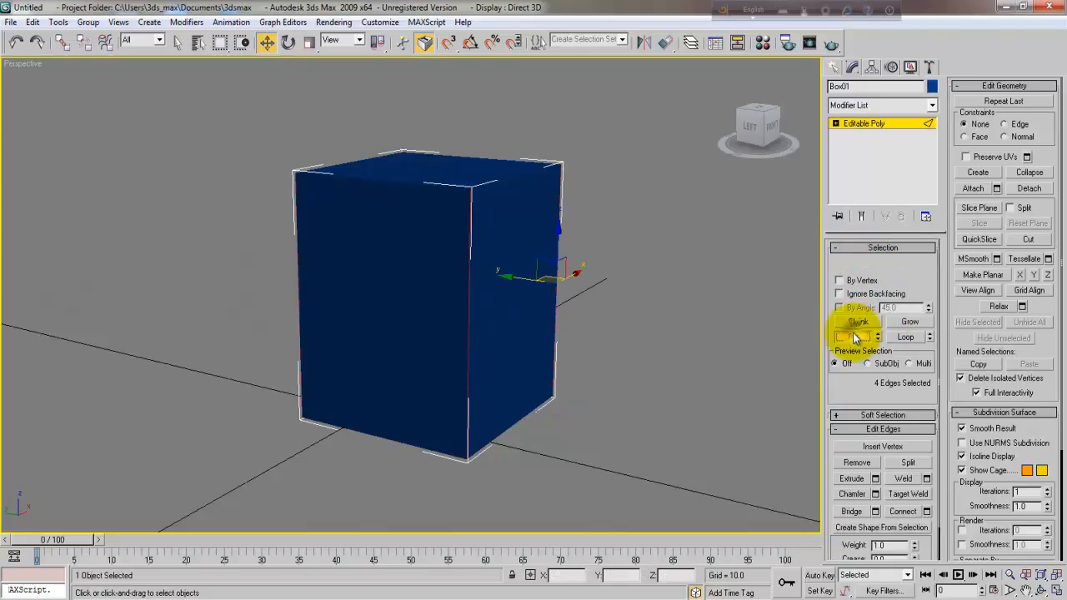
pyautogui.click(927, 512)
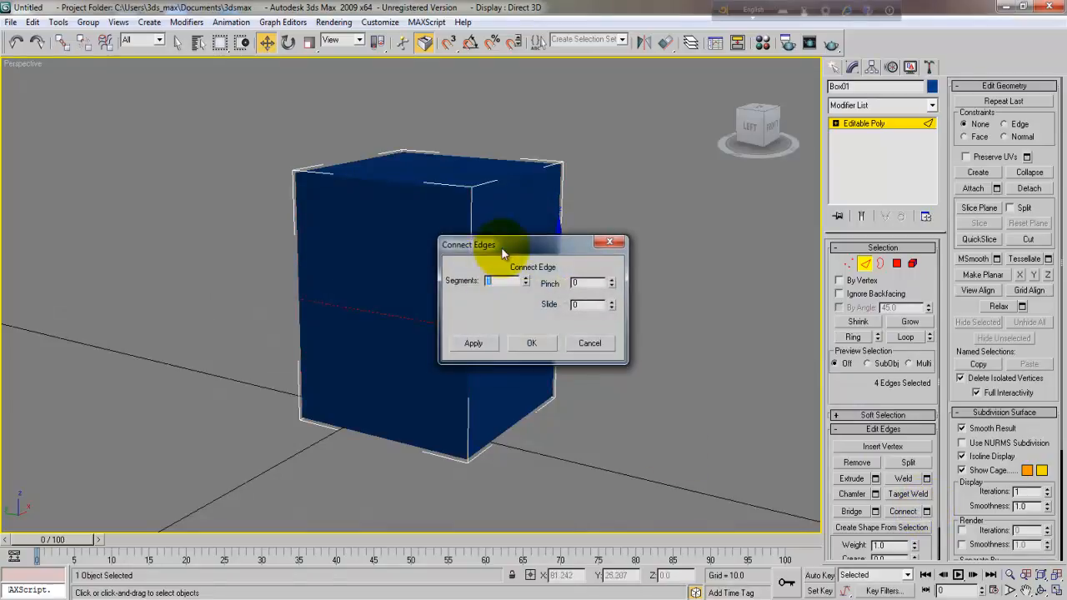
pyautogui.moveTo(500, 257); pyautogui.dragTo(672, 247)
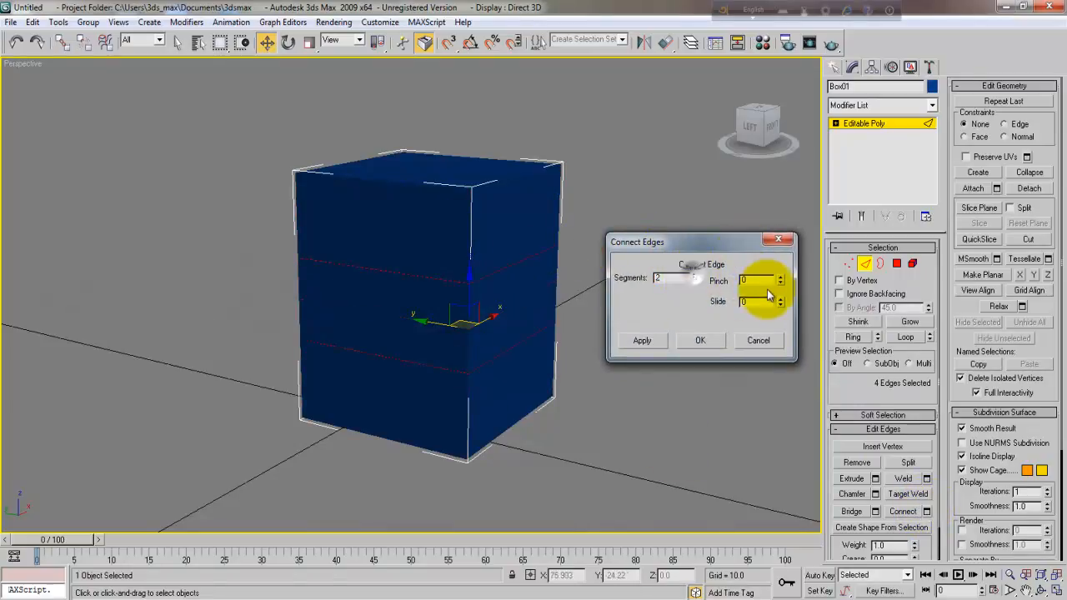
pyautogui.moveTo(782, 283); pyautogui.dragTo(768, 185)
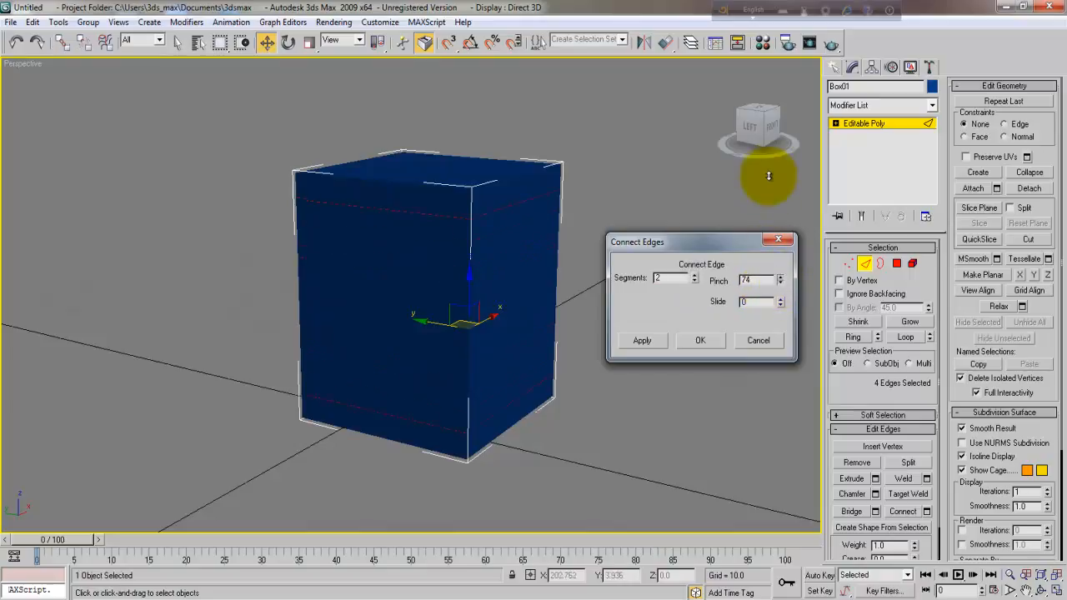
pyautogui.click(700, 339)
# Chamfer the short vertical corner edges of the top and bottom bands by 1.92 with 4 segments
pyautogui.click(472, 220)
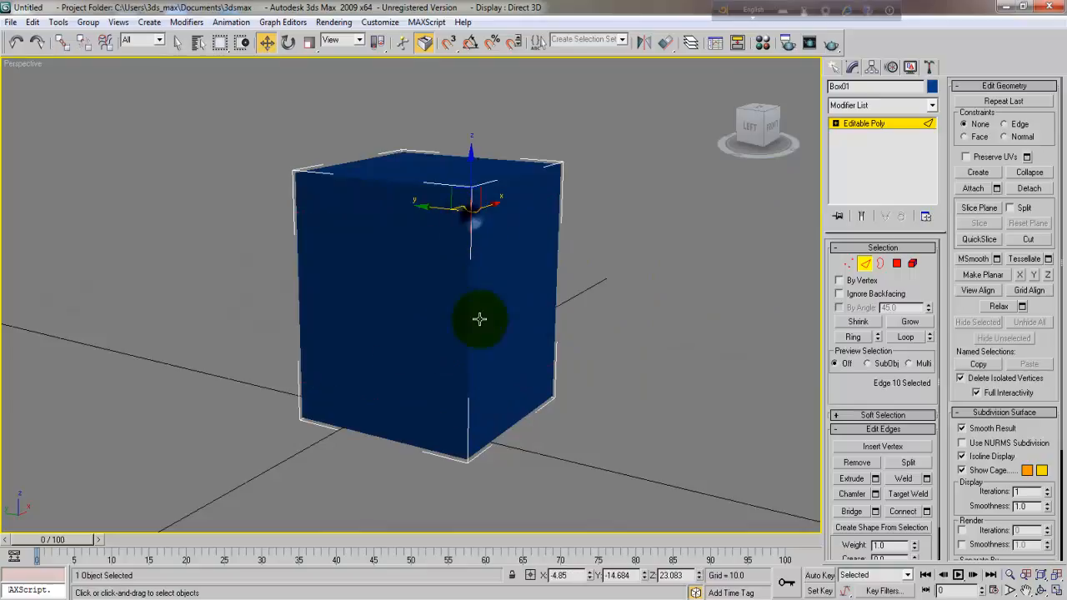
pyautogui.keyDown('ctrl'); pyautogui.click(560, 410); pyautogui.keyUp('ctrl')
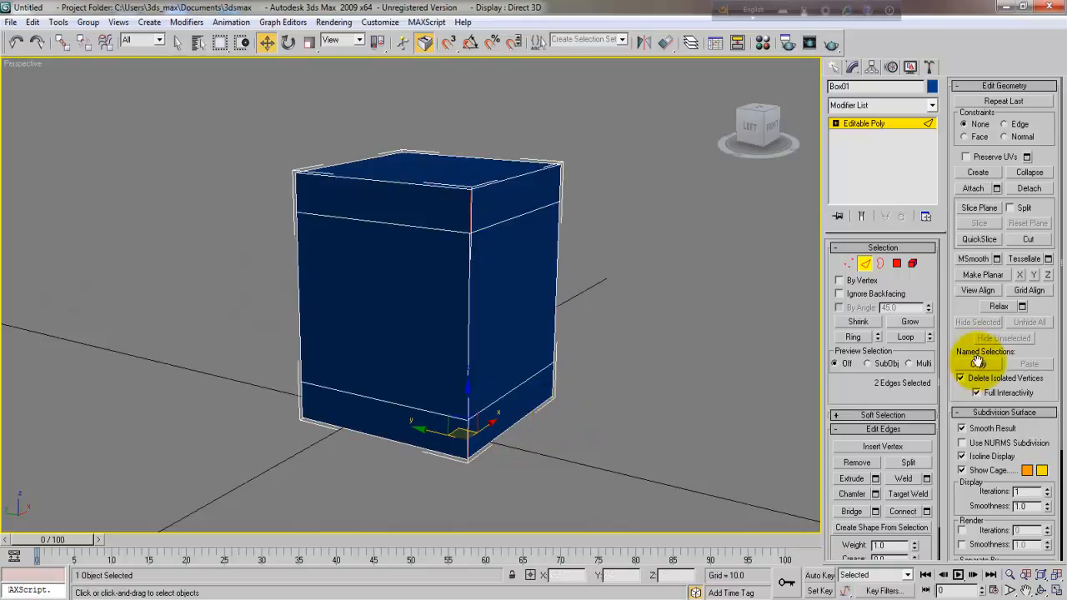
pyautogui.click(853, 337)
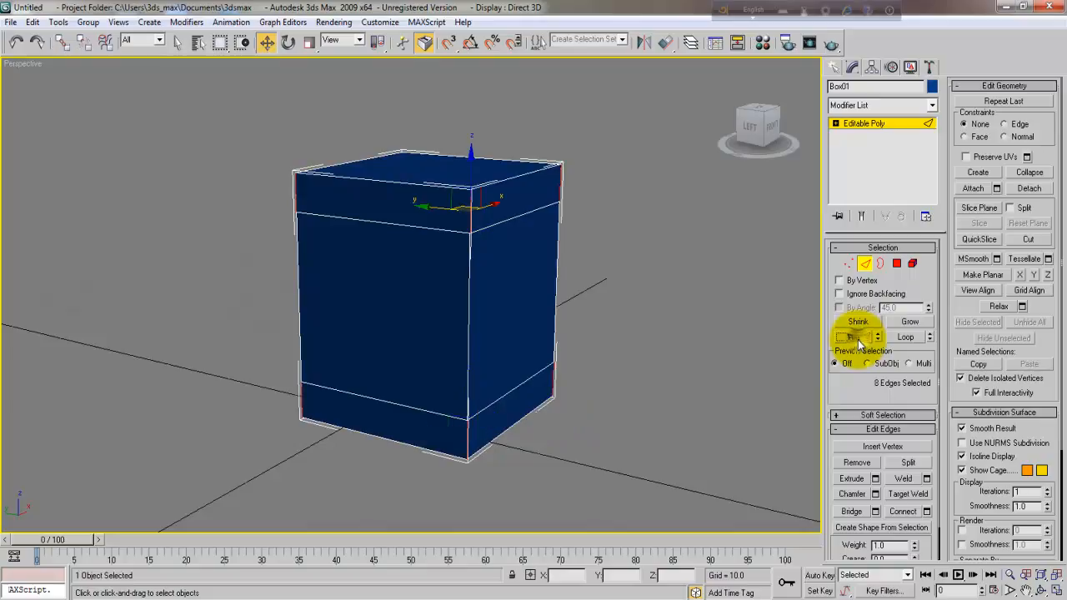
pyautogui.click(875, 495)
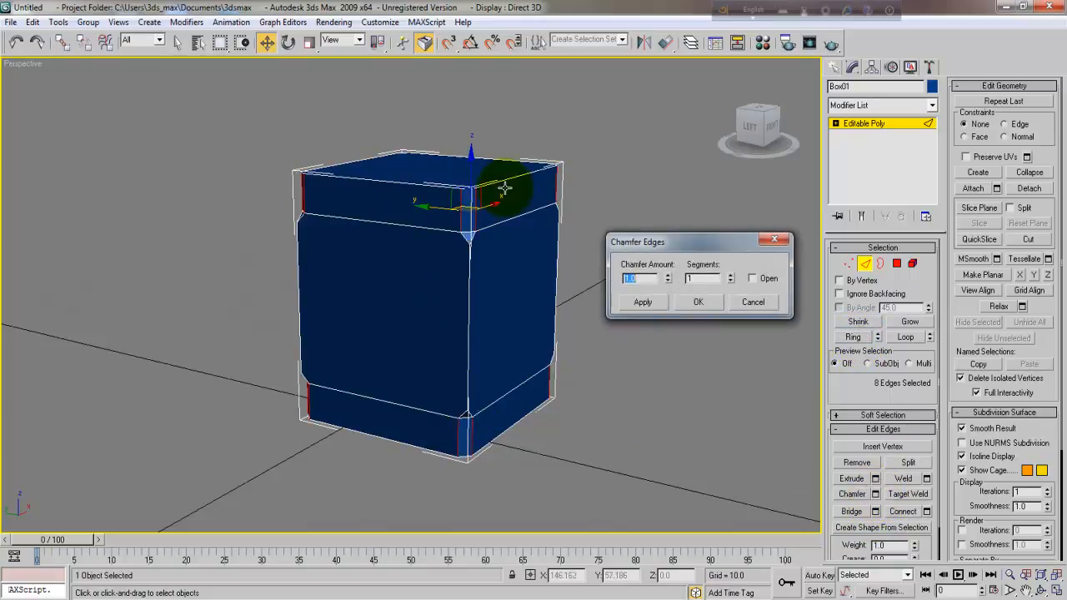
pyautogui.click(704, 284)
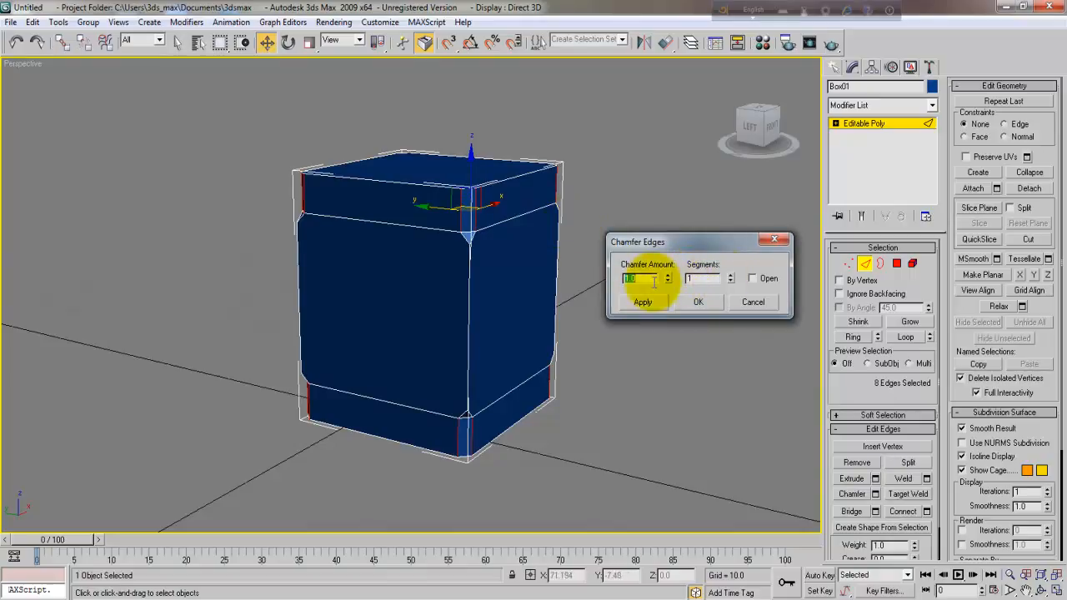
pyautogui.moveTo(667, 282); pyautogui.dragTo(673, 209)
pyautogui.click(729, 276)
pyautogui.click(729, 276)
pyautogui.click(729, 276)
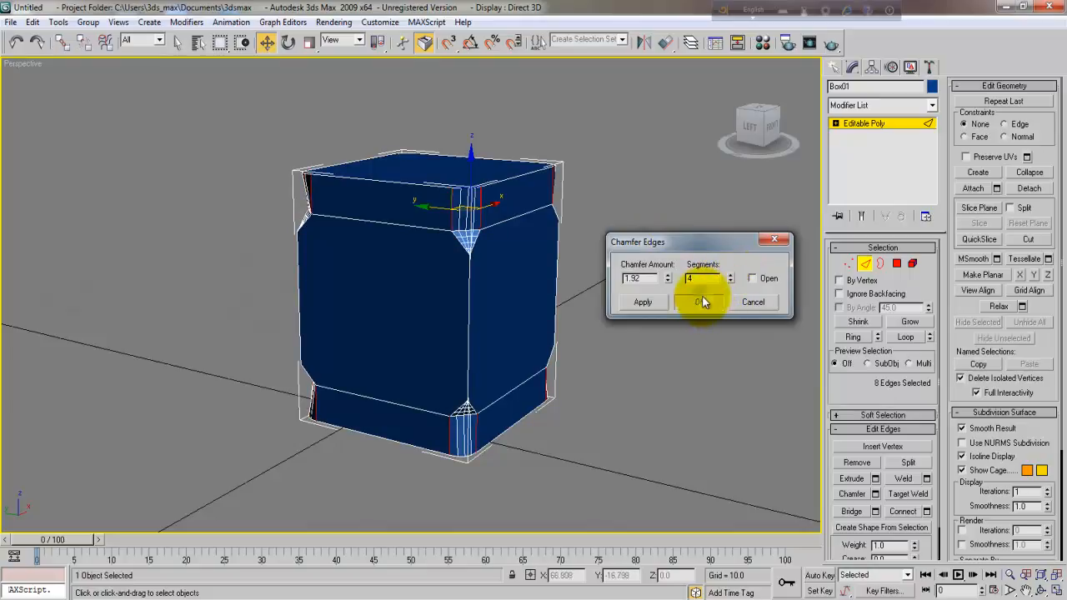
pyautogui.click(700, 301)
pyautogui.click(862, 123)
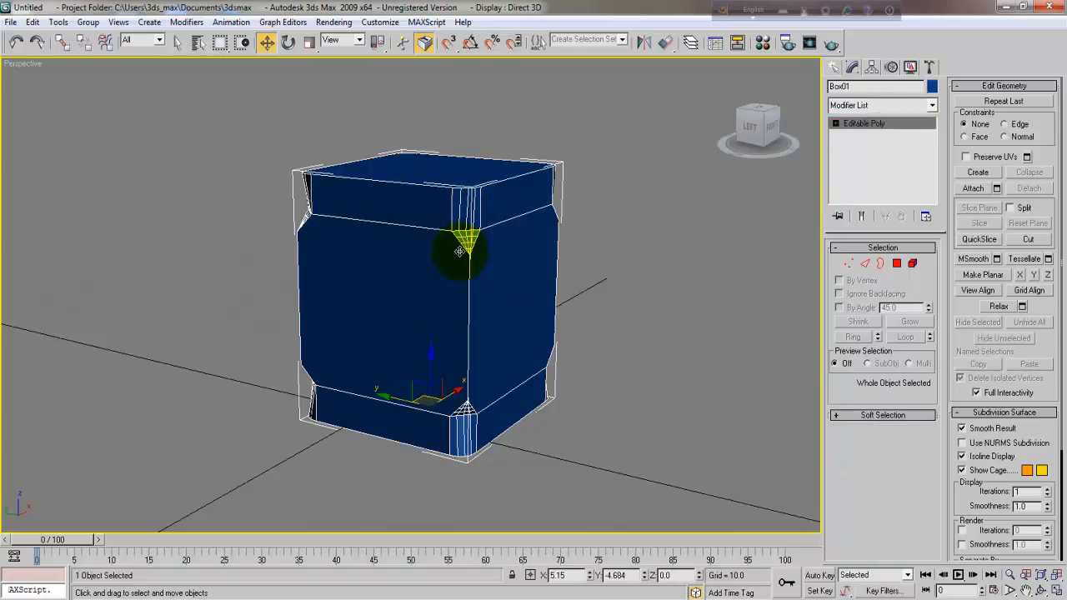
# Scale the whole box up along its vertical axis so it becomes a taller block
pyautogui.press('r')
pyautogui.moveTo(436, 345); pyautogui.dragTo(477, 310)
pyautogui.scroll(-4, 477, 309)
pyautogui.press('w')
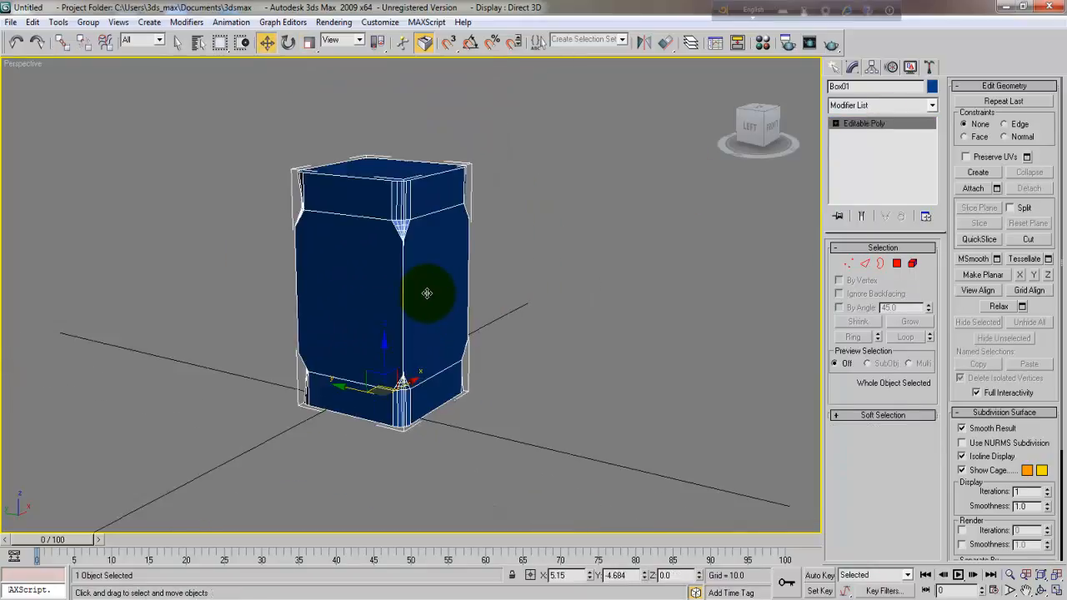
# Assign a standard material to the block and apply Metal-23.jpg from the Hamer folder as its texture
pyautogui.keyDown('alt'); pyautogui.moveTo(483, 286); pyautogui.dragTo(460, 293, button='middle'); pyautogui.keyUp('alt')
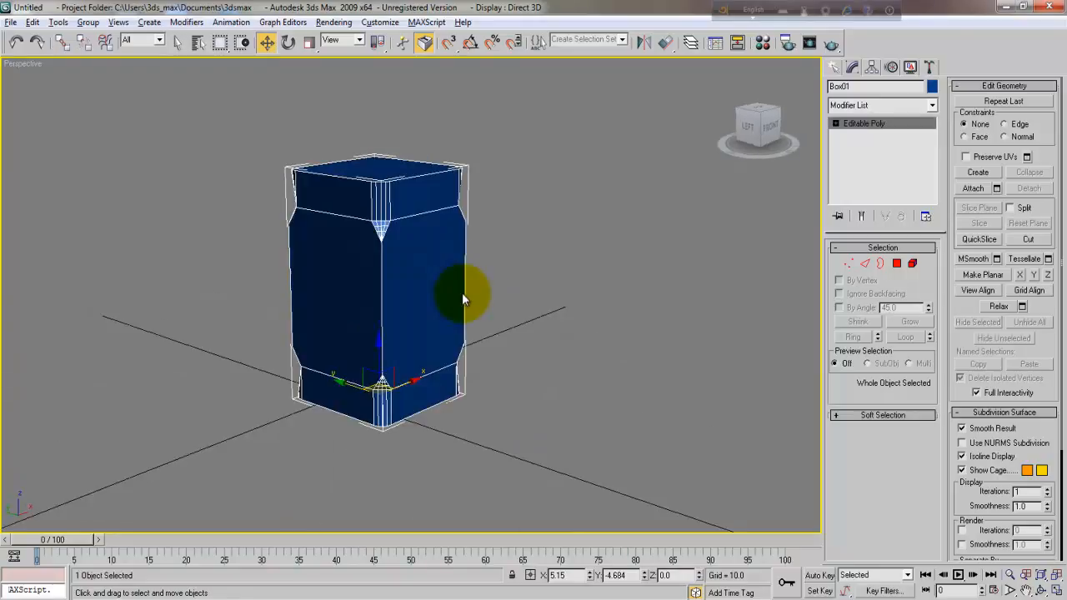
pyautogui.press('m')
pyautogui.moveTo(691, 200); pyautogui.dragTo(357, 308)
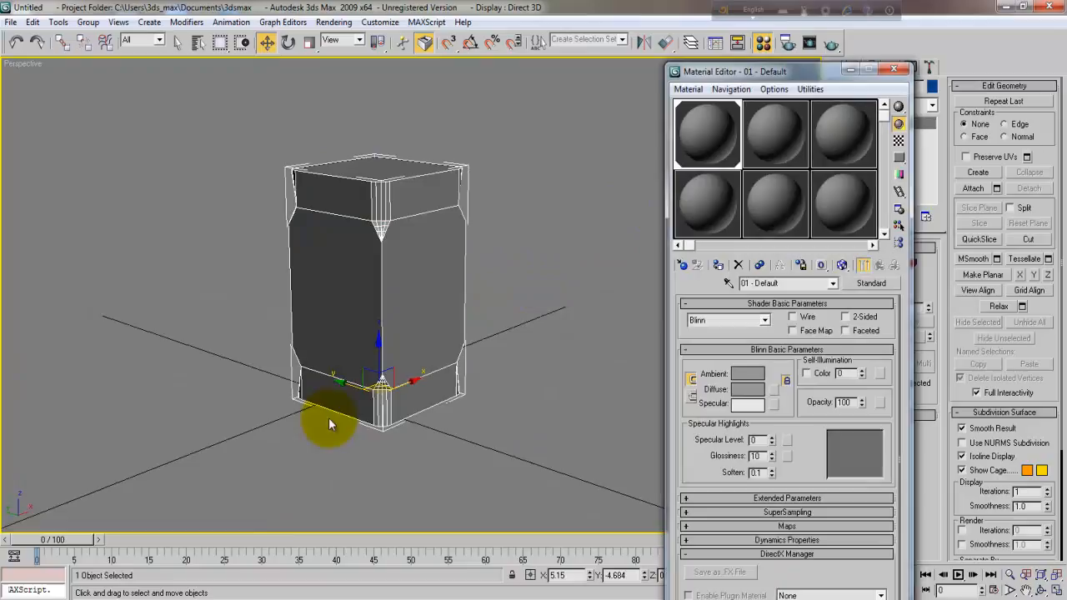
pyautogui.click(133, 593)
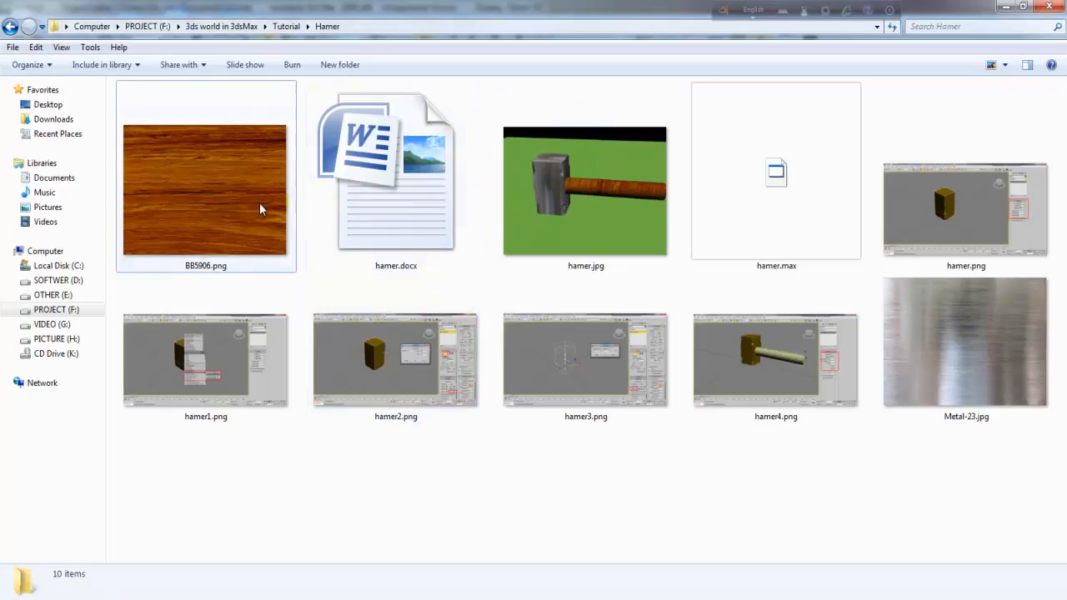
pyautogui.moveTo(892, 317); pyautogui.dragTo(431, 298)
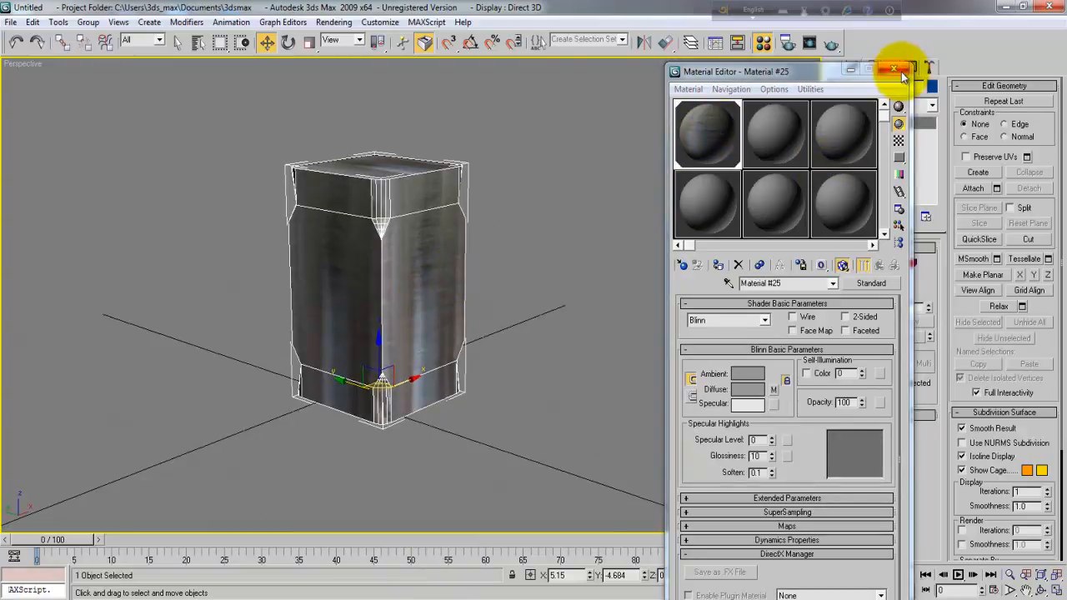
# Set the metal material's specular level to 56 and glossiness to 10, and close the Material Editor
pyautogui.moveTo(771, 441); pyautogui.dragTo(767, 403)
pyautogui.moveTo(772, 455); pyautogui.dragTo(771, 463)
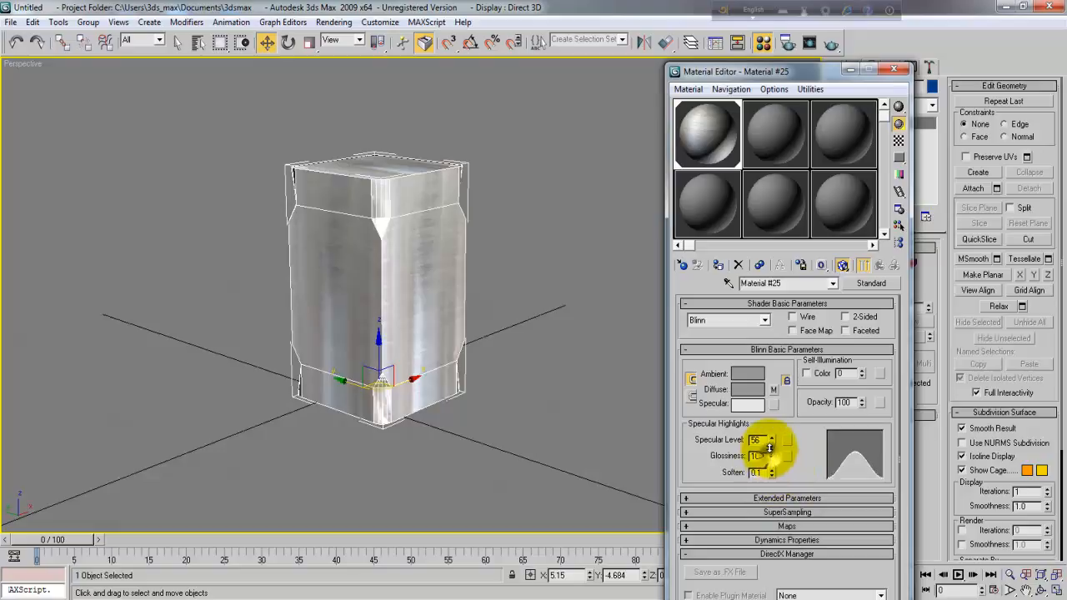
pyautogui.moveTo(770, 450); pyautogui.dragTo(765, 447)
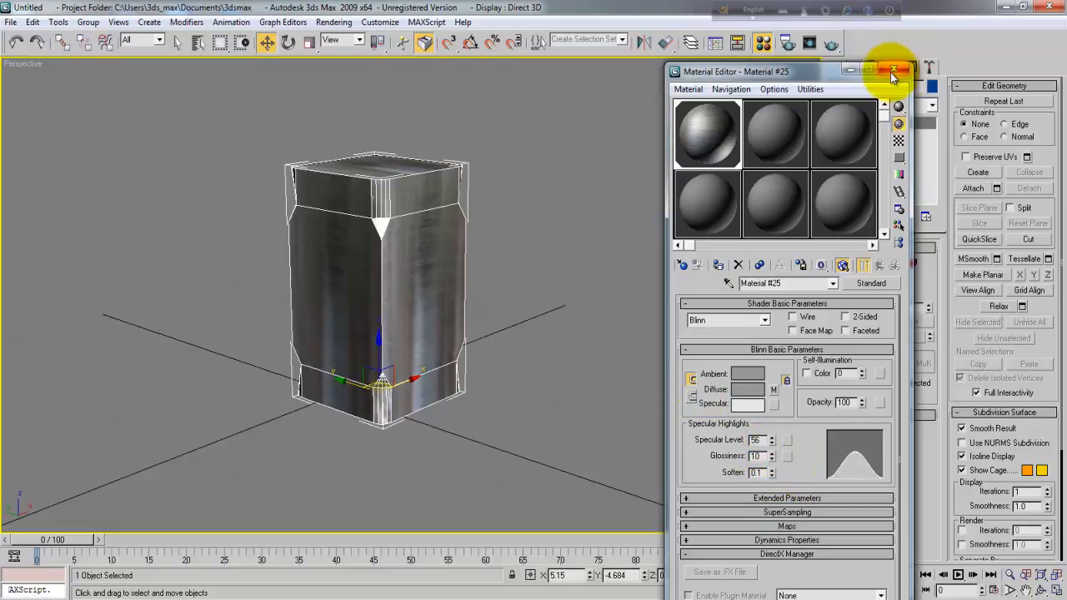
pyautogui.click(893, 72)
# Move the block horizontally in the front view so it is centred on the vertical grid axis
pyautogui.press('f')
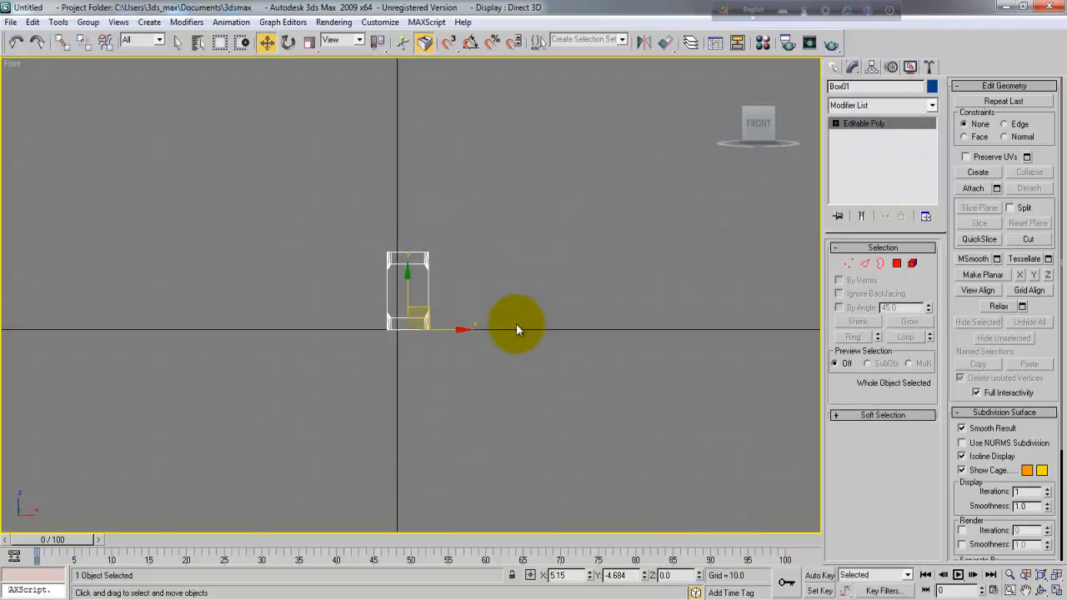
pyautogui.scroll(4, 500, 333)
pyautogui.moveTo(454, 367); pyautogui.dragTo(433, 364)
# Center the block's pivot to the object and return to the perspective view
pyautogui.click(871, 67)
pyautogui.click(882, 155)
pyautogui.click(882, 226)
pyautogui.click(879, 156)
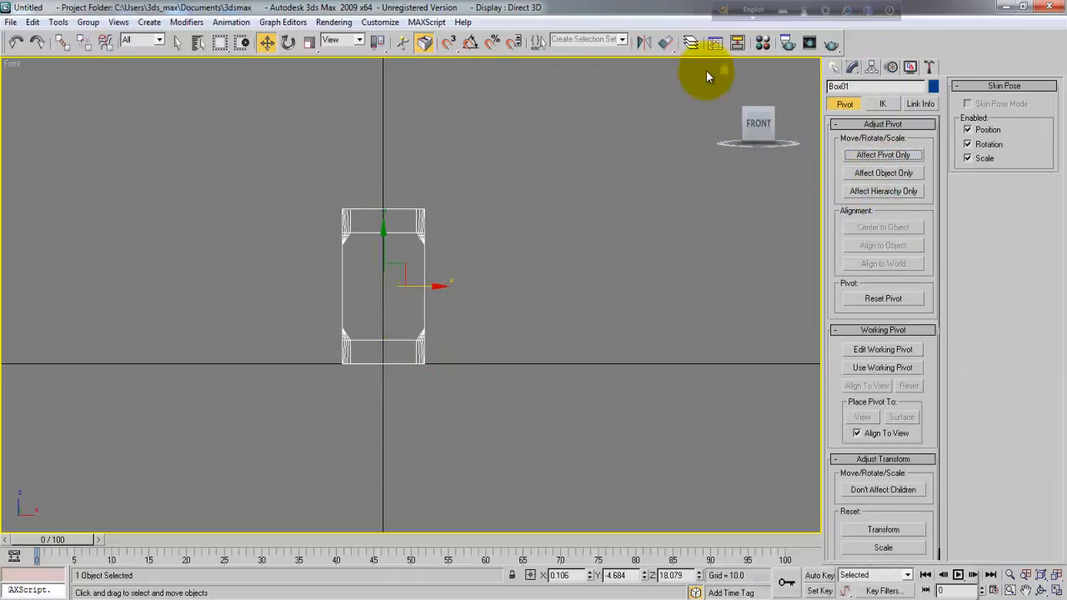
pyautogui.press('p')
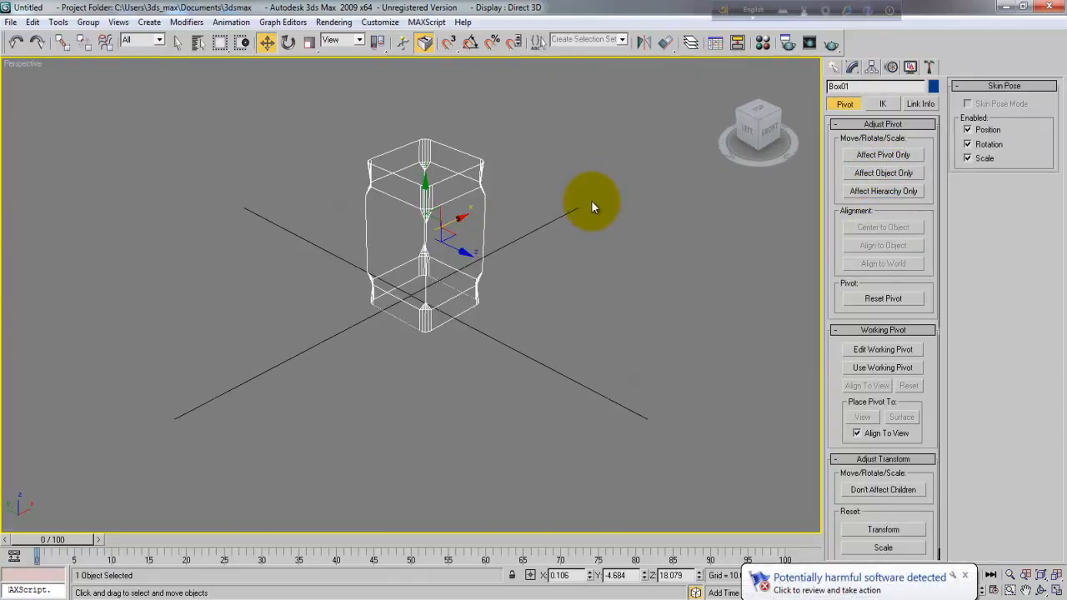
# Create a cylinder for the handle in the front view, centred on the block, with radius about 9.3 and height about 63.5
pyautogui.press('F3')
pyautogui.scroll(3, 557, 241)
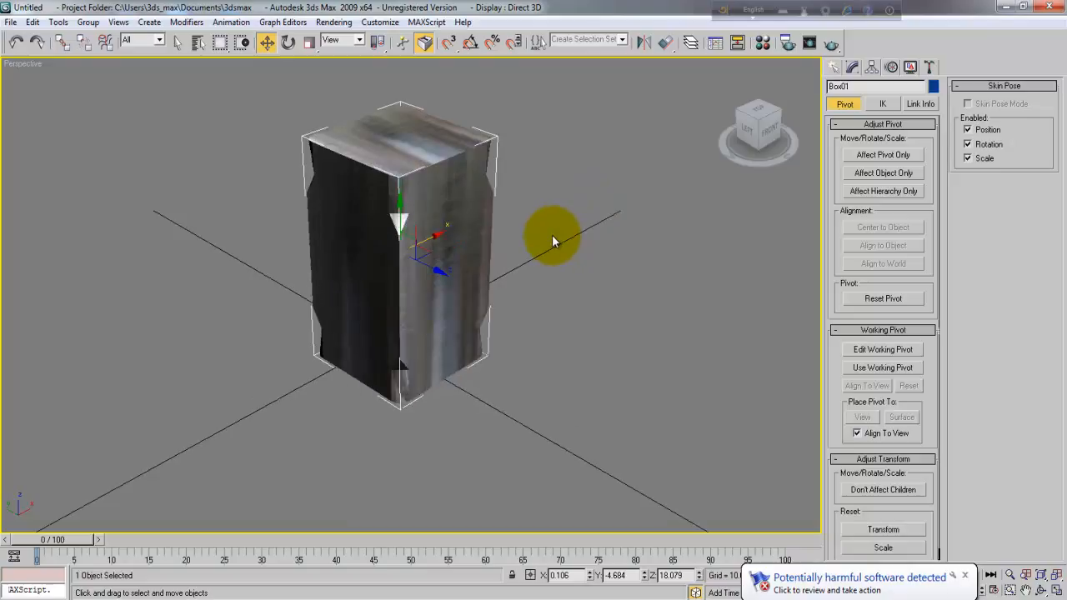
pyautogui.press('f')
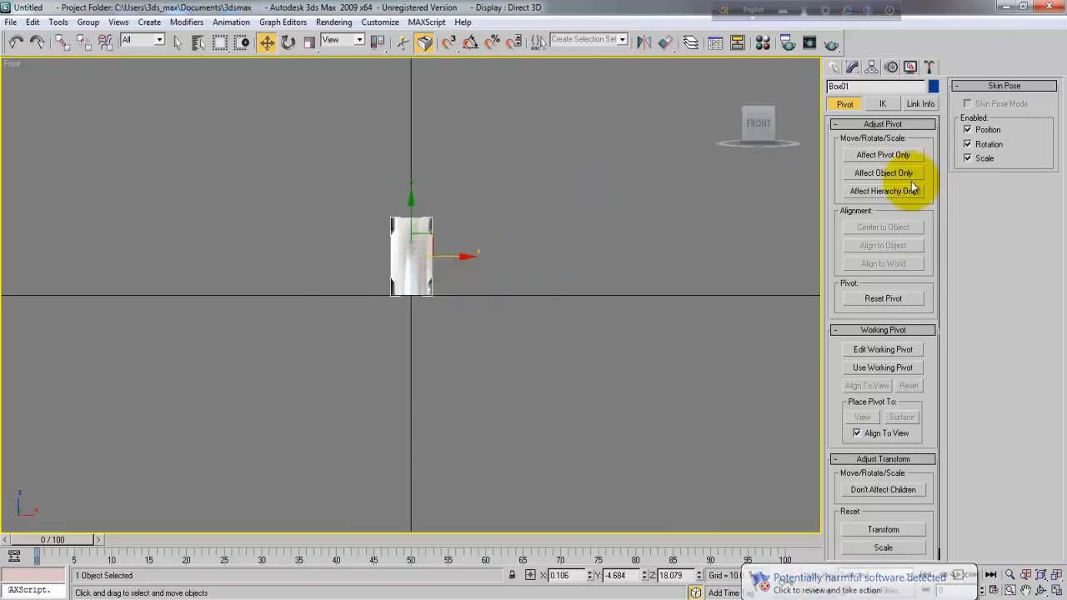
pyautogui.click(834, 67)
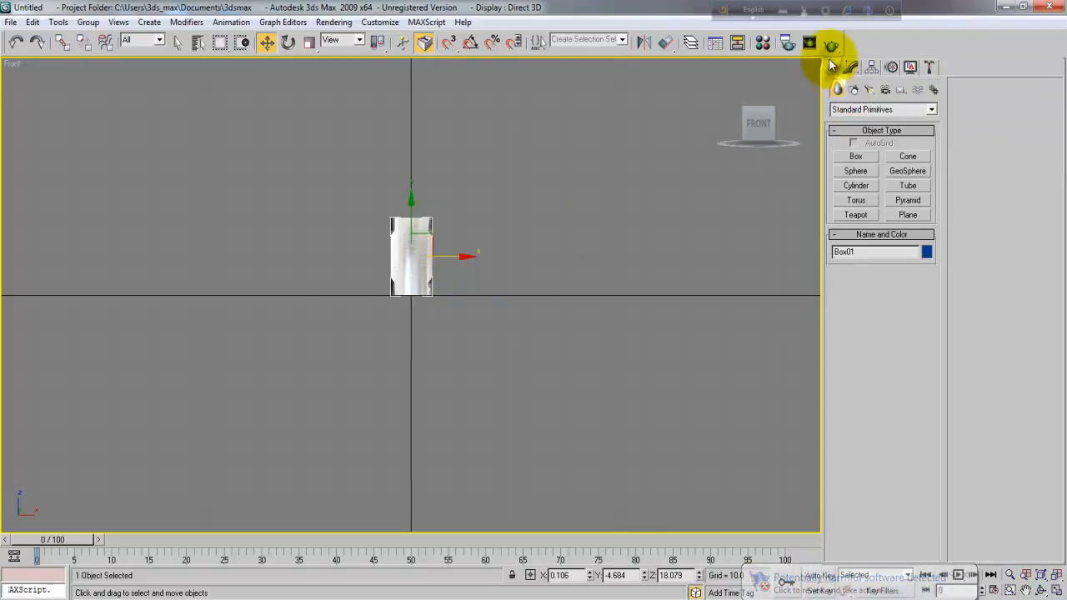
pyautogui.click(856, 185)
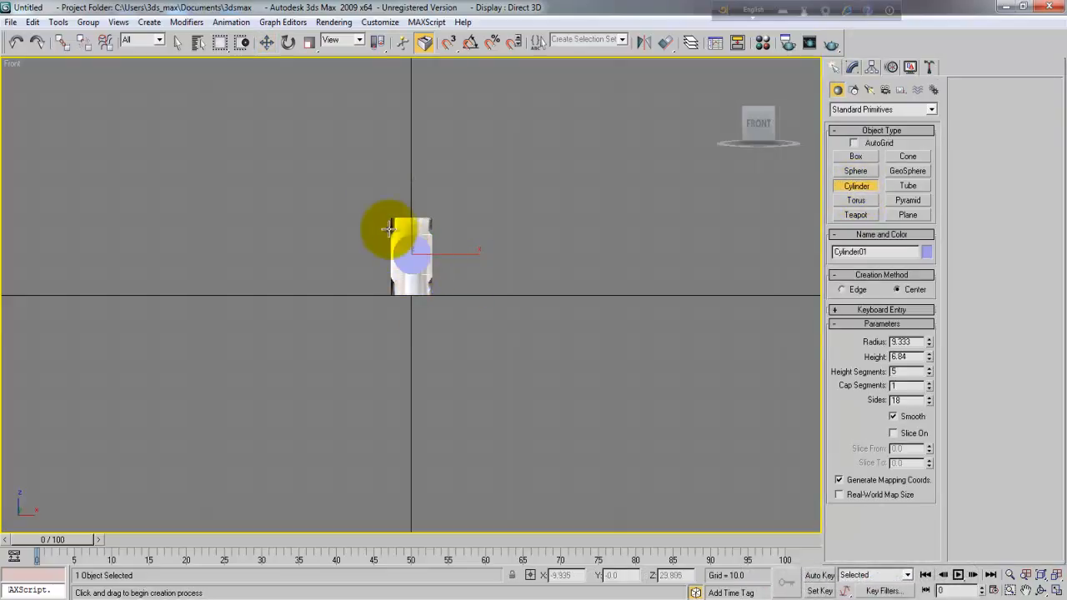
pyautogui.click(330, 135)
pyautogui.rightClick(508, 310)
# Return to the perspective view and set the handle cylinder's radius to 4.76
pyautogui.press('e')
pyautogui.click(718, 76)
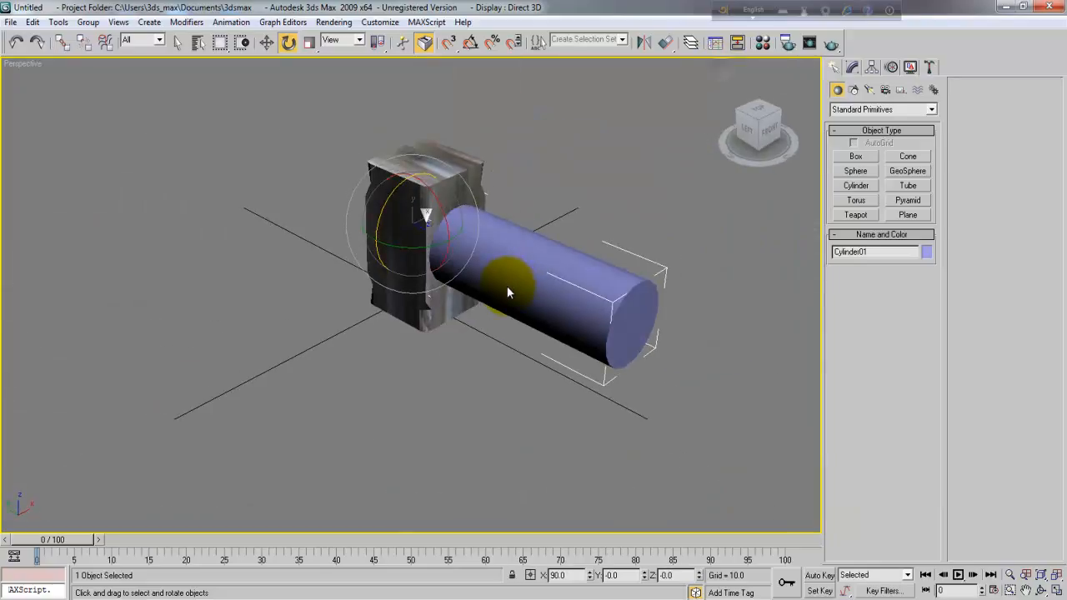
pyautogui.press('w')
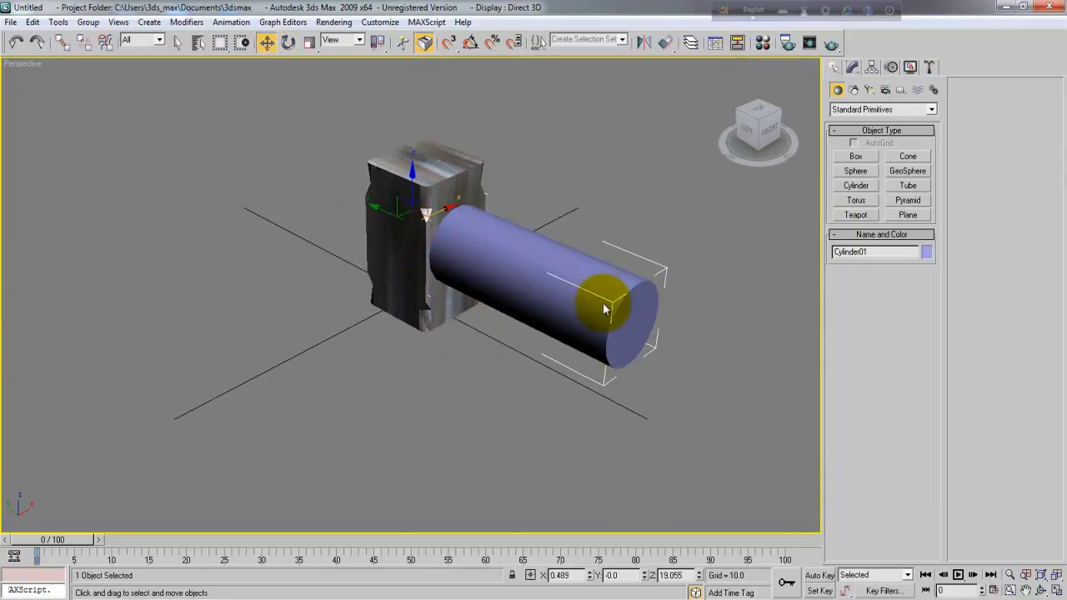
pyautogui.click(853, 70)
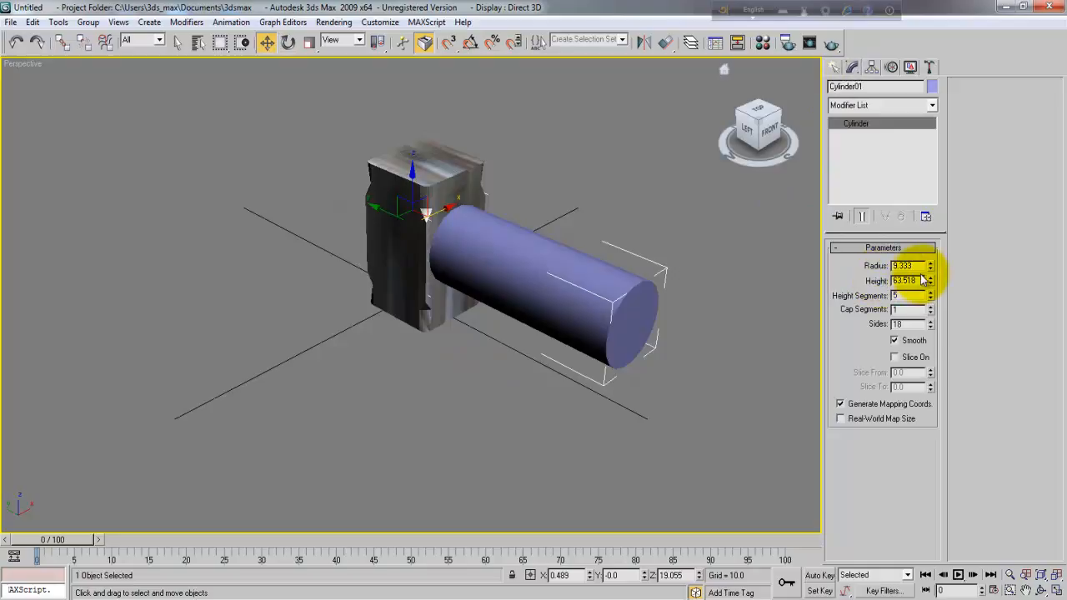
pyautogui.moveTo(930, 266); pyautogui.dragTo(917, 298)
pyautogui.keyDown('alt'); pyautogui.moveTo(650, 317); pyautogui.dragTo(649, 292, button='middle'); pyautogui.keyUp('alt')
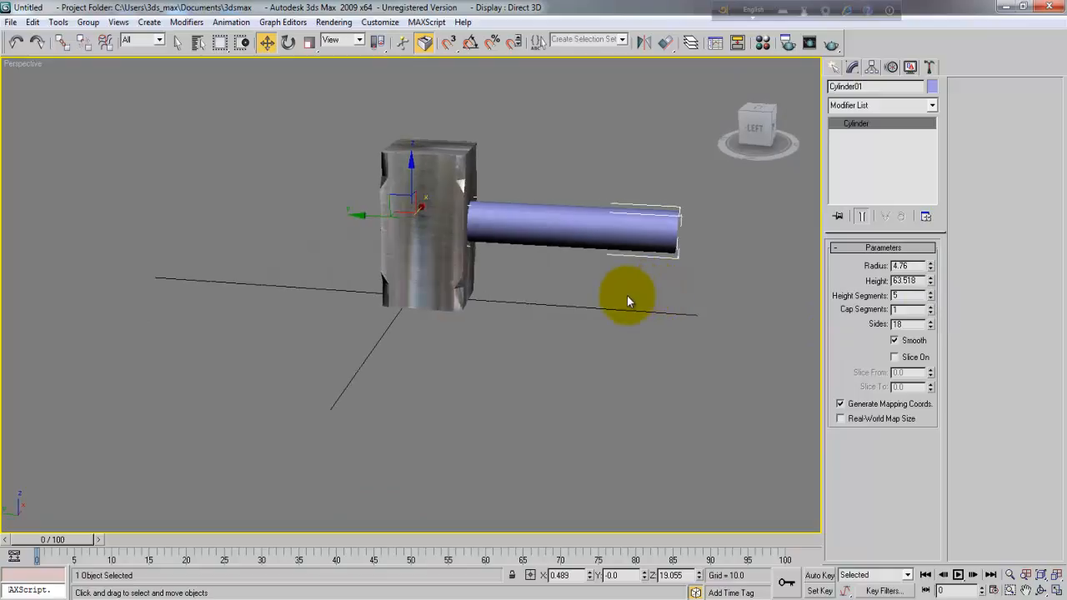
# Stretch the handle along its length to about 143% and move it along Y to about 8.025, through the head
pyautogui.press('r')
pyautogui.moveTo(476, 226)
pyautogui.mouseDown()
pyautogui.moveTo(495, 228)
pyautogui.moveTo(474, 235)
pyautogui.mouseUp()
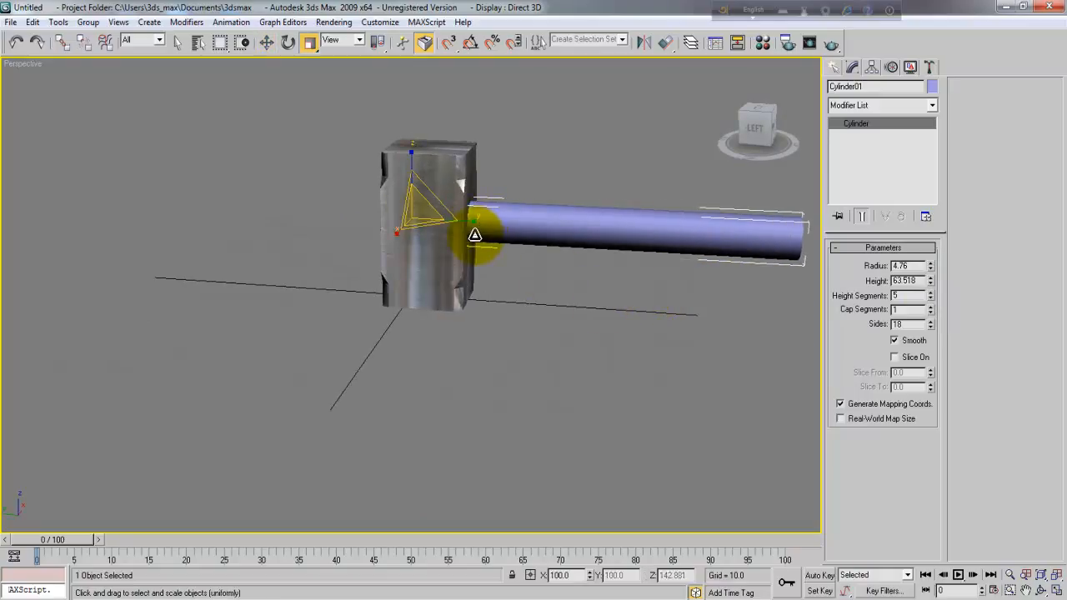
pyautogui.press('w')
pyautogui.moveTo(370, 214); pyautogui.dragTo(346, 203)
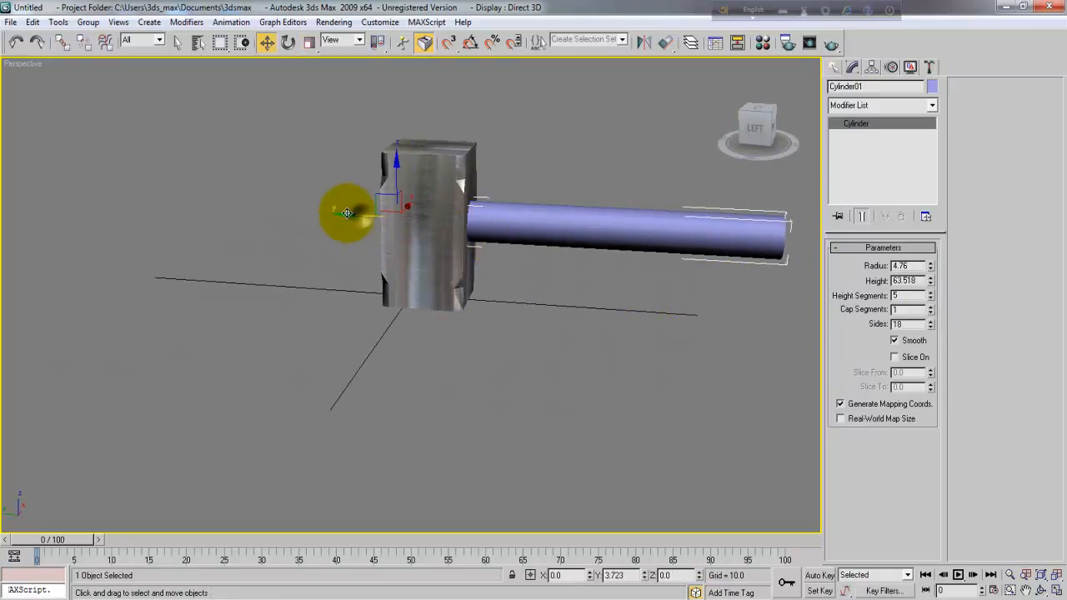
pyautogui.keyDown('alt'); pyautogui.moveTo(477, 234); pyautogui.dragTo(428, 288, button='middle'); pyautogui.keyUp('alt')
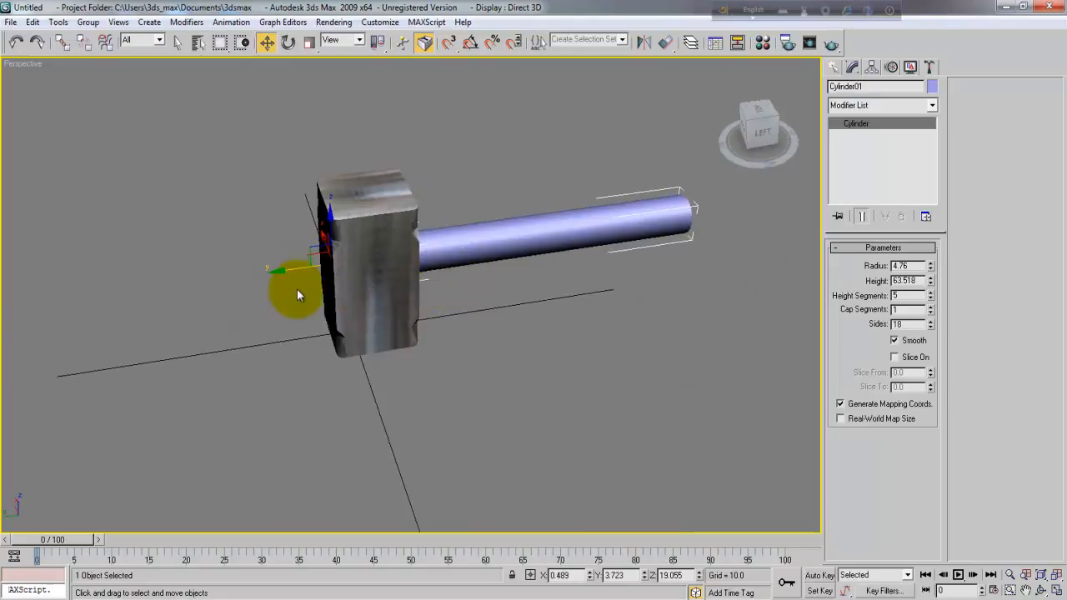
pyautogui.moveTo(512, 302)
pyautogui.keyDown('alt'); pyautogui.mouseDown(button='middle')
pyautogui.moveTo(369, 297)
pyautogui.moveTo(390, 285)
pyautogui.moveTo(500, 293)
pyautogui.mouseUp(button='middle'); pyautogui.keyUp('alt')
# Assign the second sample material to the handle cylinder
pyautogui.press('m')
pyautogui.moveTo(745, 183); pyautogui.dragTo(565, 293)
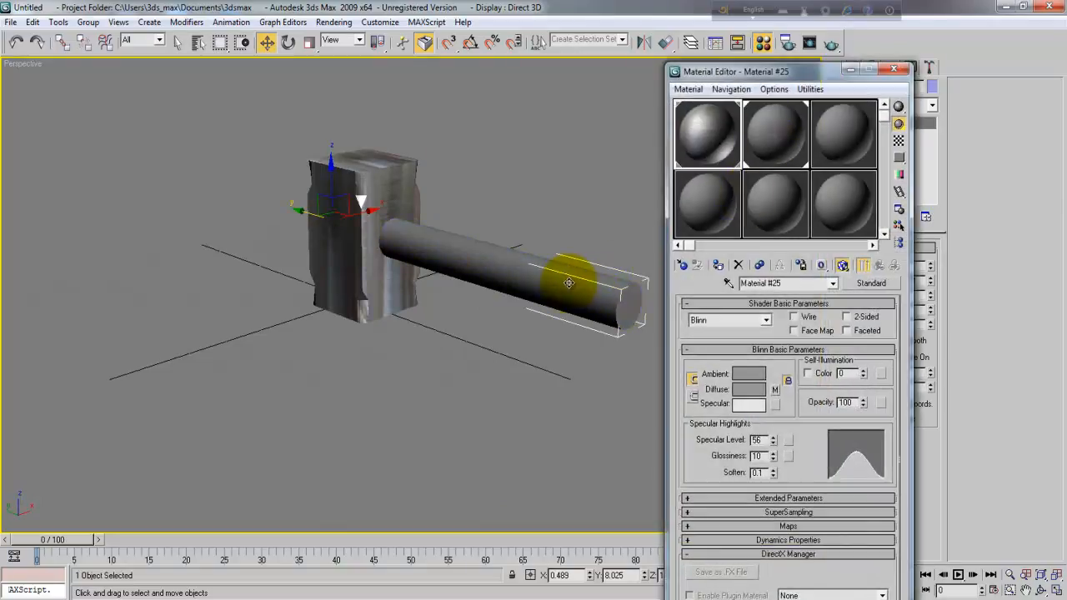
pyautogui.click(775, 389)
pyautogui.click(800, 476)
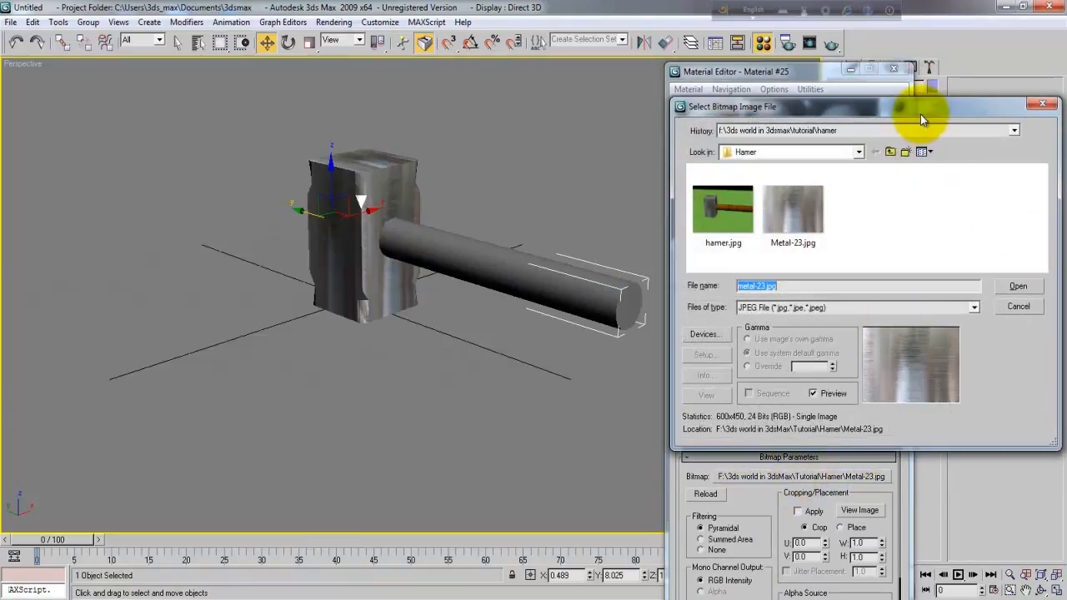
pyautogui.moveTo(920, 114); pyautogui.dragTo(386, 167)
pyautogui.click(510, 444)
# Add a Bitmap map to the diffuse colour of the handle's material and bring up the image file selection
pyautogui.click(775, 154)
pyautogui.click(775, 390)
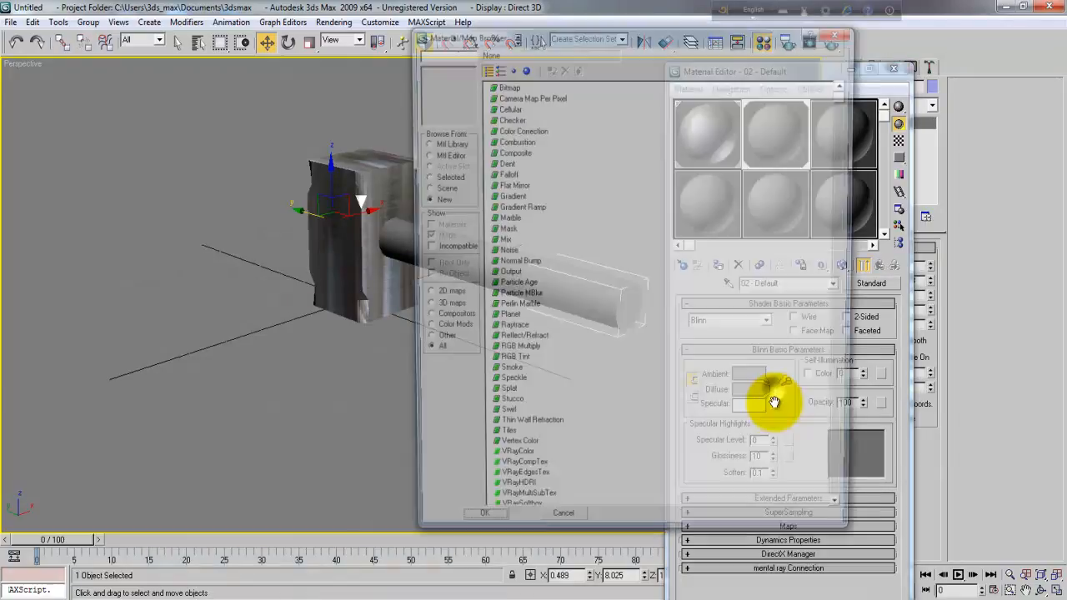
pyautogui.click(504, 84)
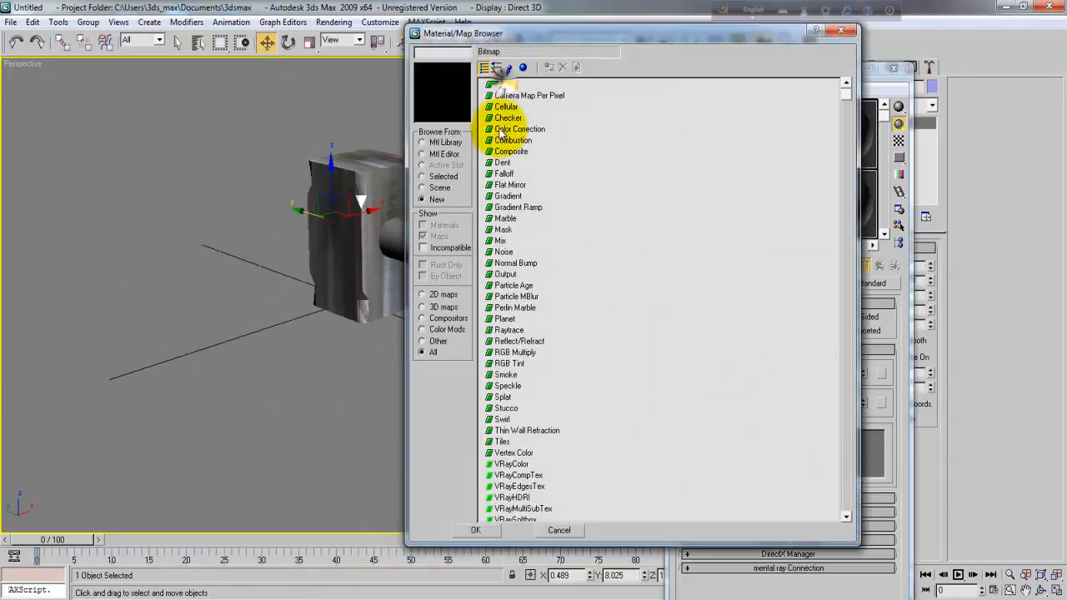
pyautogui.doubleClick(502, 84)
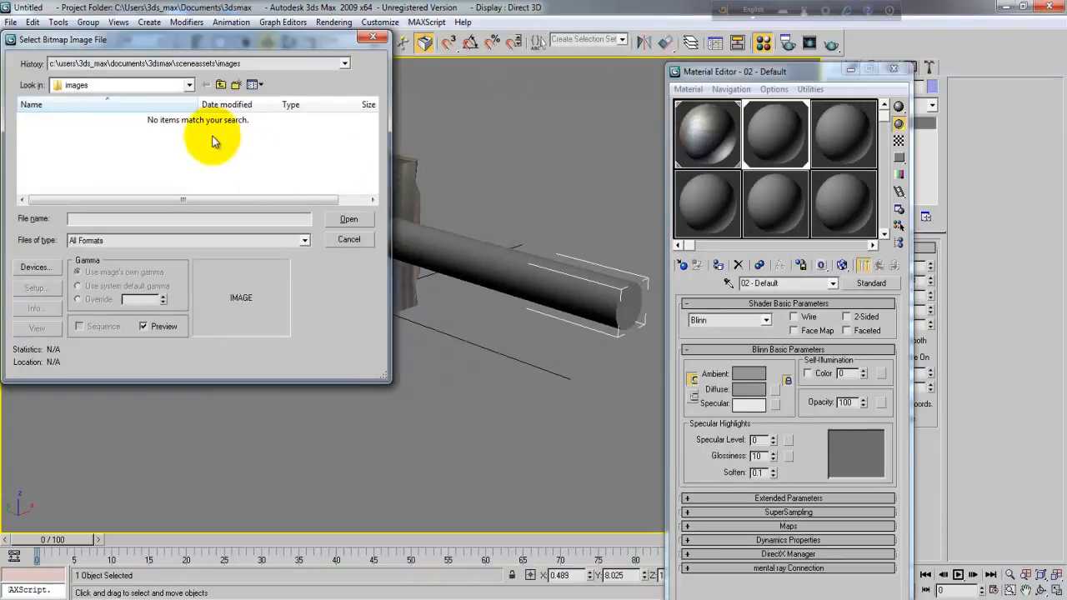
# Switch to Windows Explorer, copy the path of the Hamer texture folder, and return to 3ds Max
pyautogui.click(141, 590)
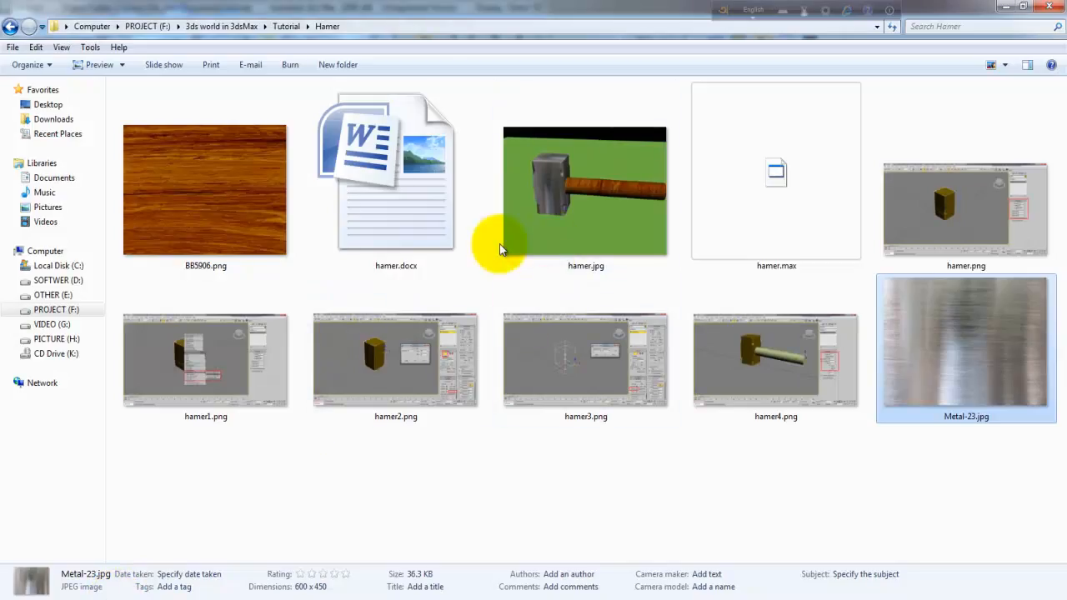
pyautogui.click(413, 26)
pyautogui.rightClick(415, 27)
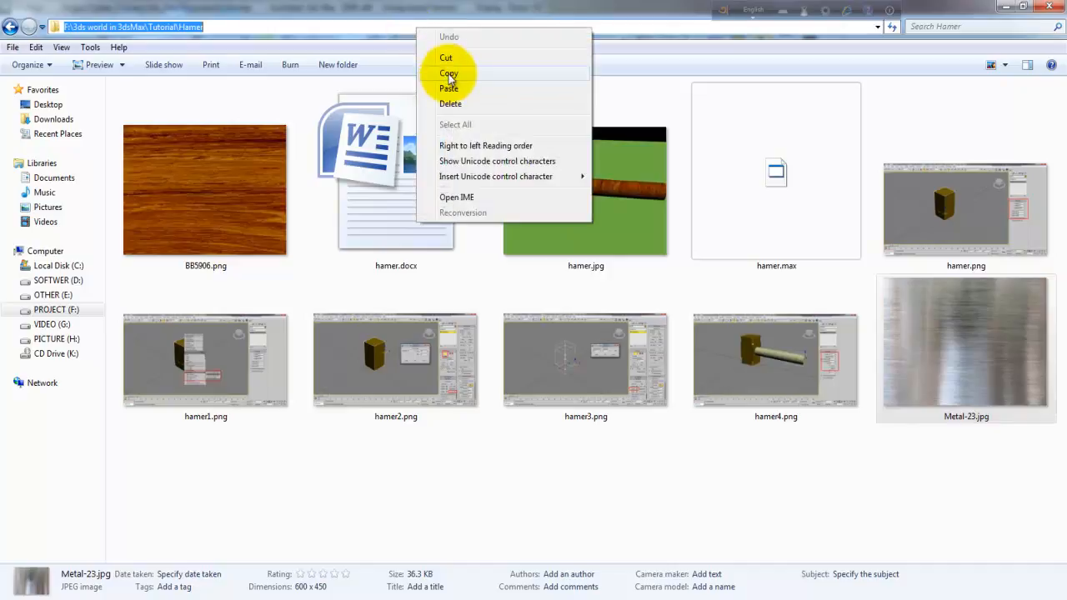
pyautogui.click(448, 74)
pyautogui.click(1000, 6)
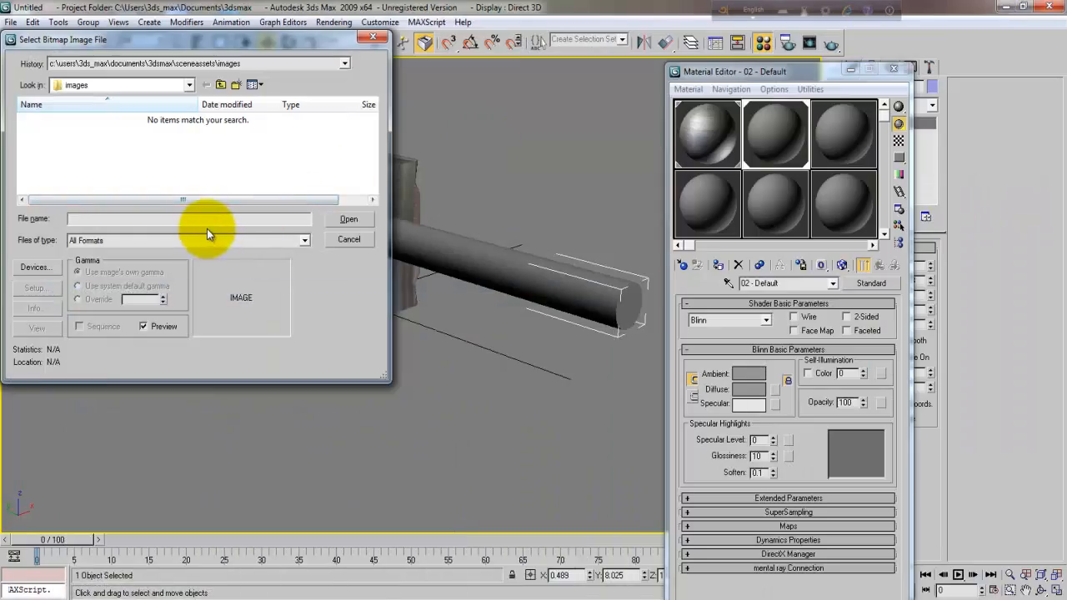
# Load BB5906.png from the pasted folder path as the diffuse texture, show it in the viewport, and return to the parent material
pyautogui.rightClick(210, 221)
pyautogui.click(275, 281)
pyautogui.click(354, 217)
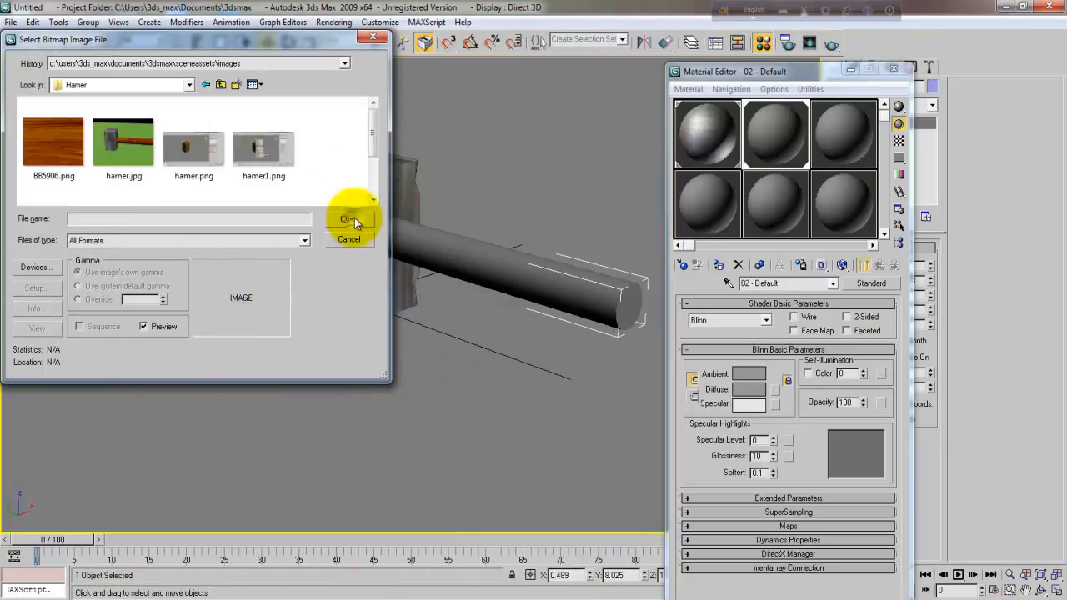
pyautogui.doubleClick(57, 133)
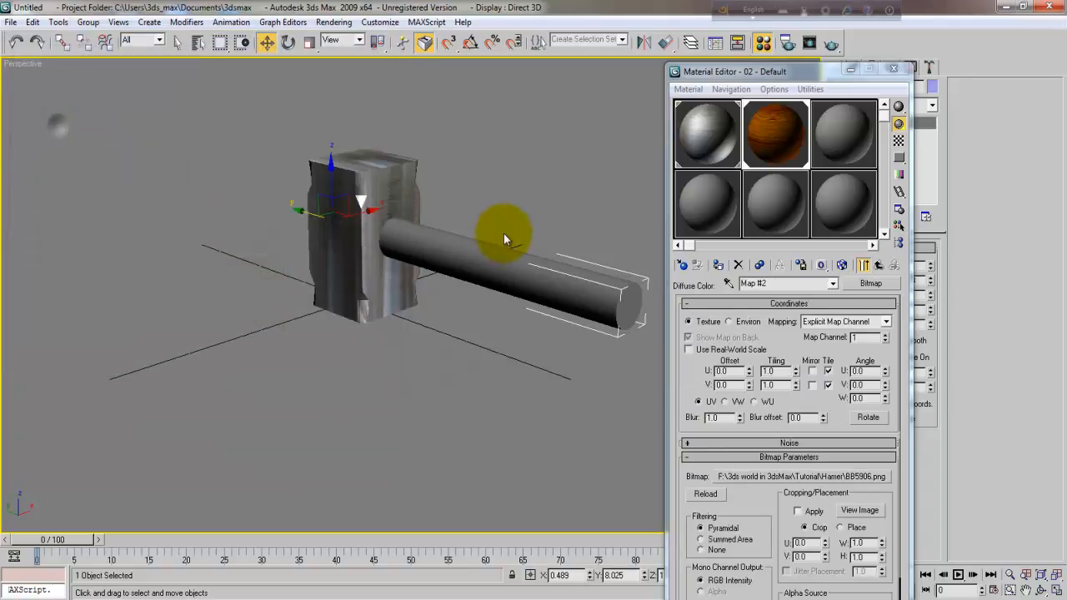
pyautogui.click(844, 265)
pyautogui.click(879, 265)
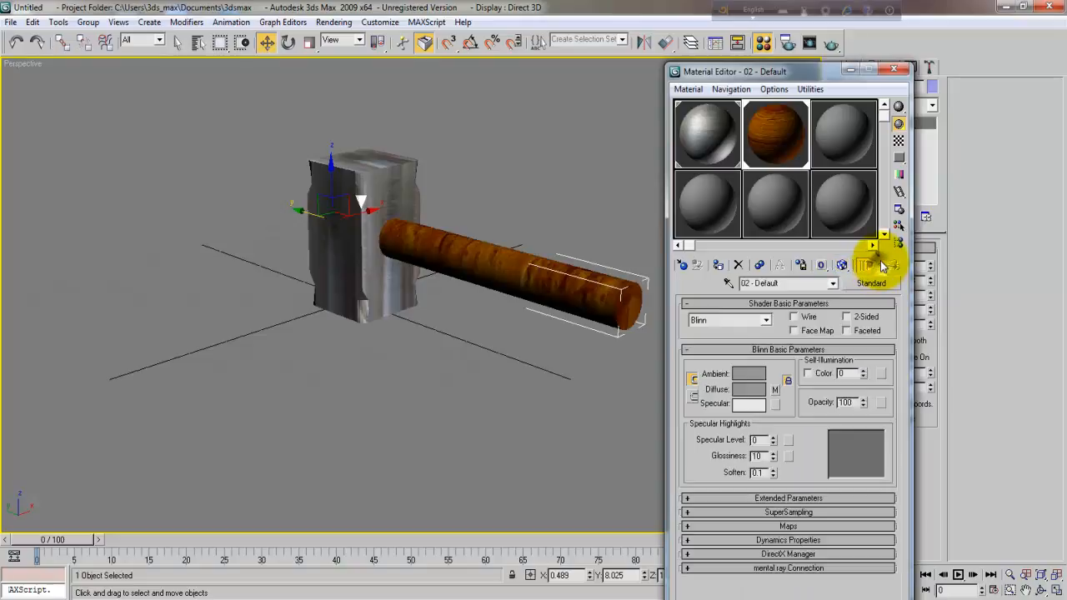
# Make the wood material 2-sided and copy its BB5906.png diffuse map to the Bump map
pyautogui.click(851, 318)
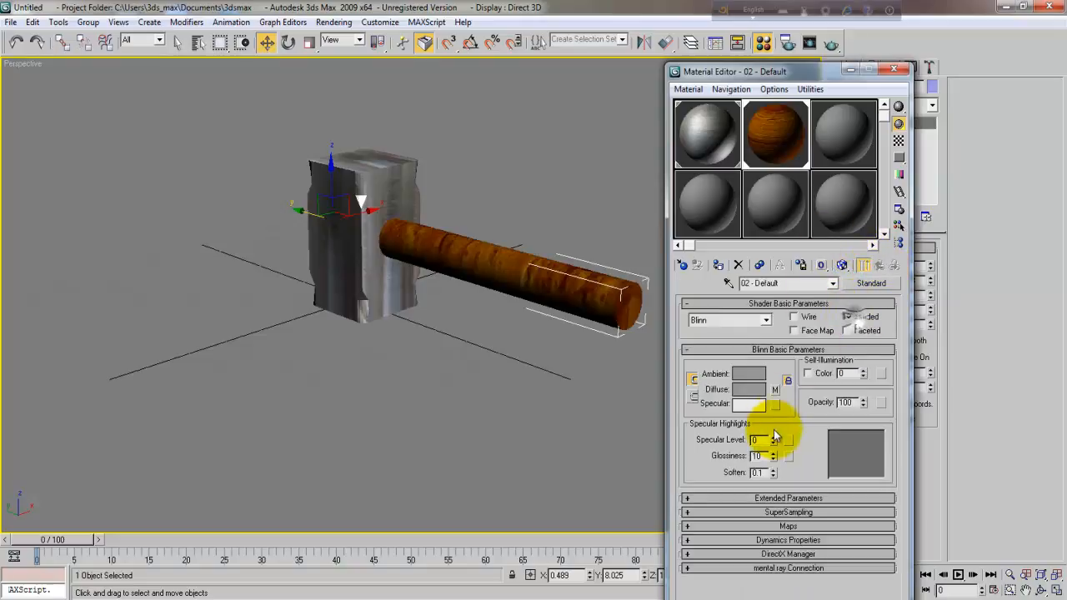
pyautogui.click(787, 525)
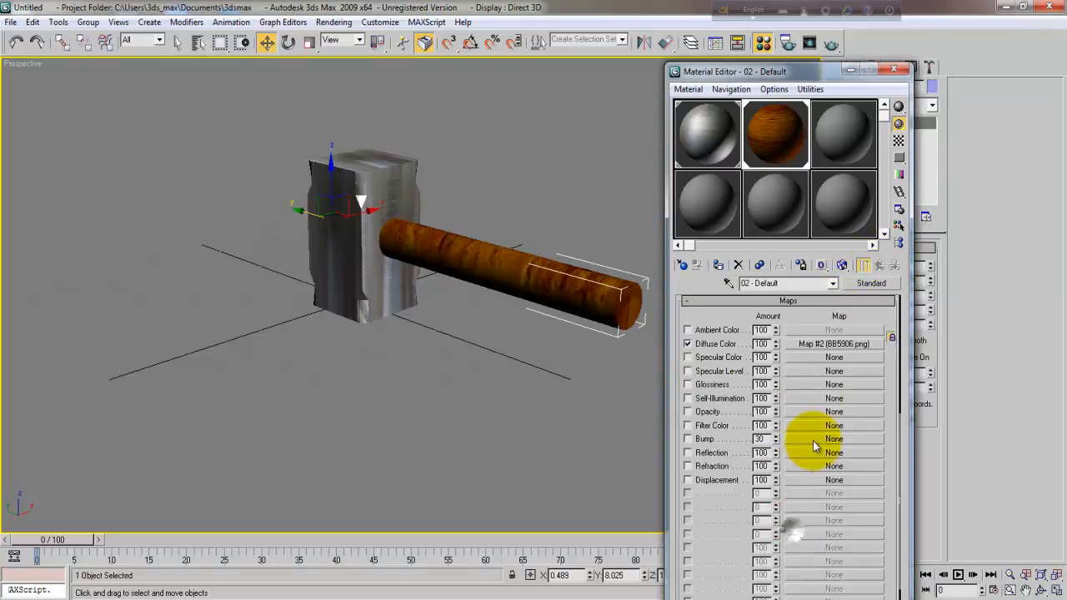
pyautogui.moveTo(814, 343); pyautogui.dragTo(813, 414)
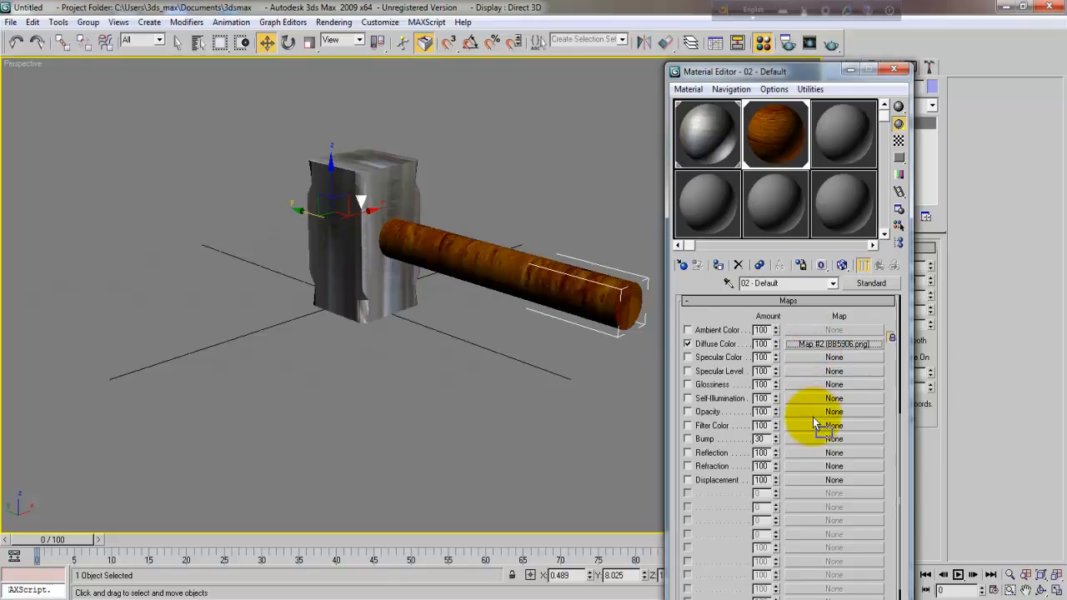
pyautogui.moveTo(815, 442); pyautogui.dragTo(814, 438)
pyautogui.click(777, 335)
pyautogui.click(758, 394)
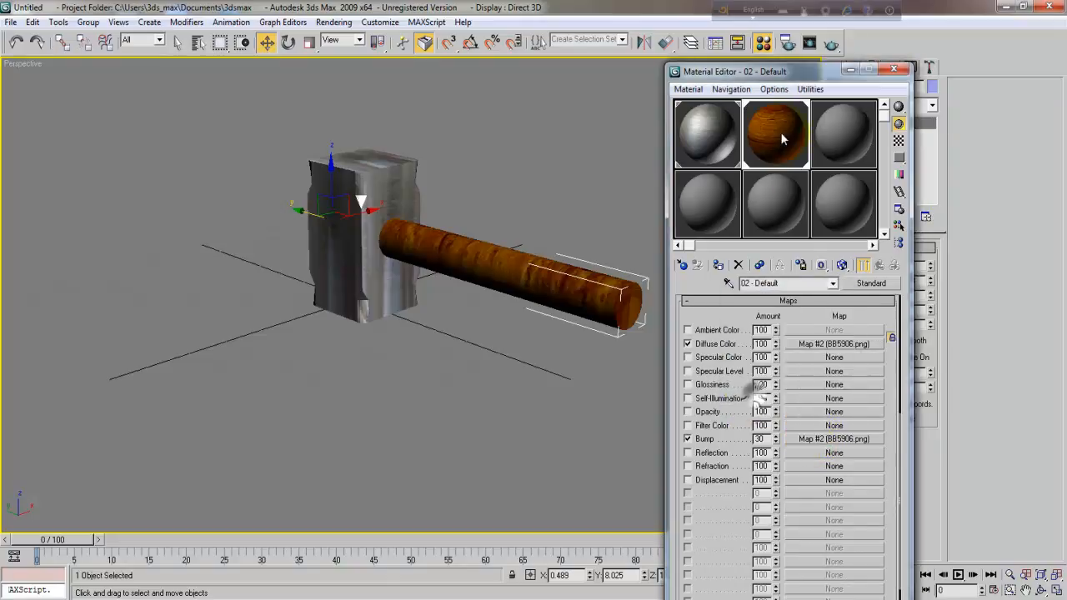
# Set the wood material's bump amount to 126 using an enlarged sample preview, and close the preview and Material Editor
pyautogui.doubleClick(773, 134)
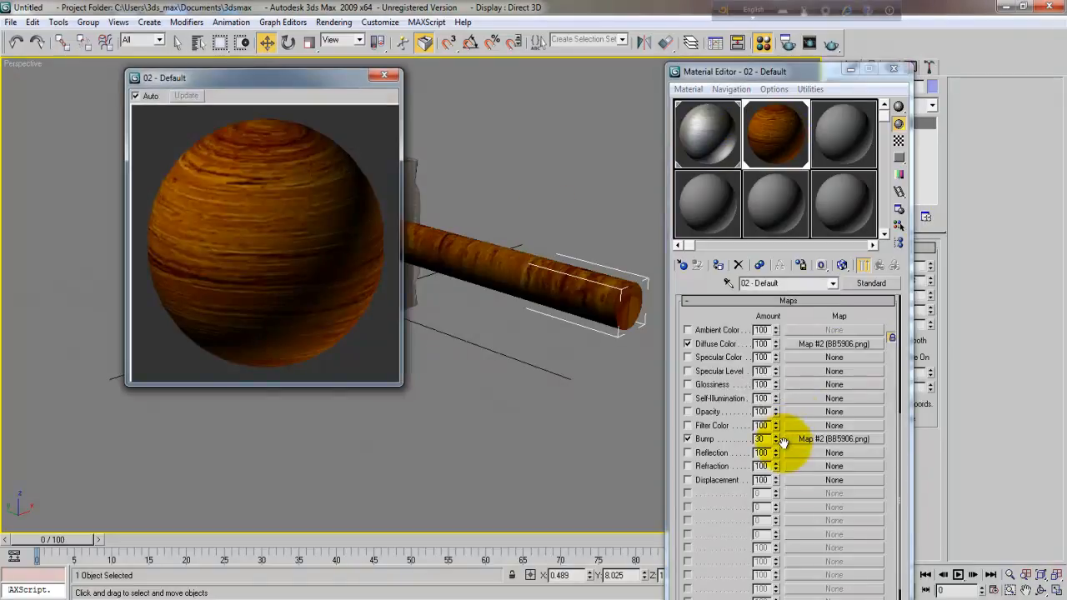
pyautogui.moveTo(776, 448); pyautogui.dragTo(770, 366)
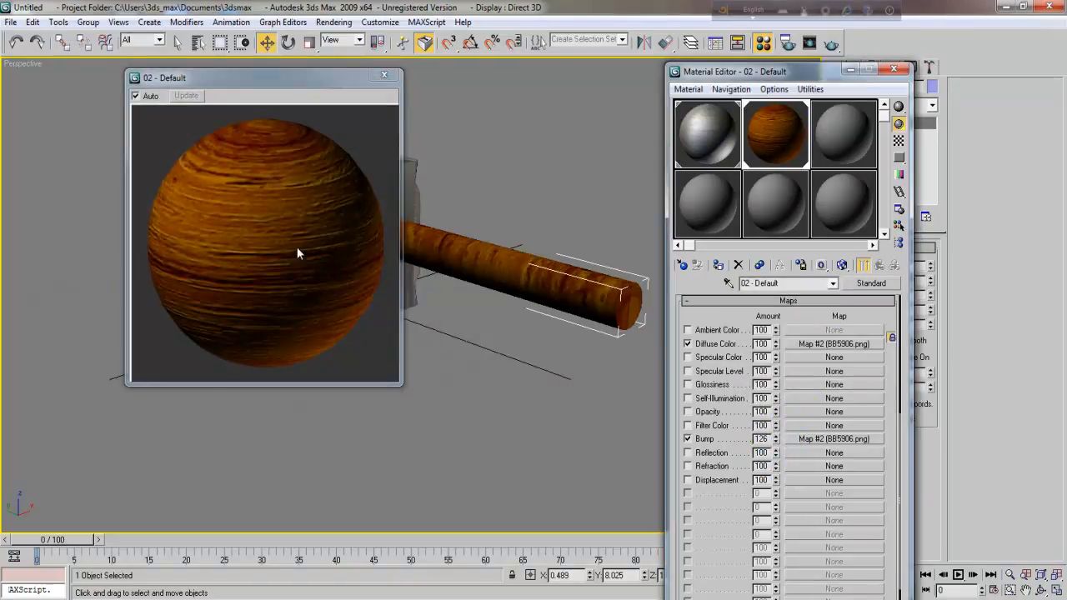
pyautogui.click(385, 76)
pyautogui.click(893, 69)
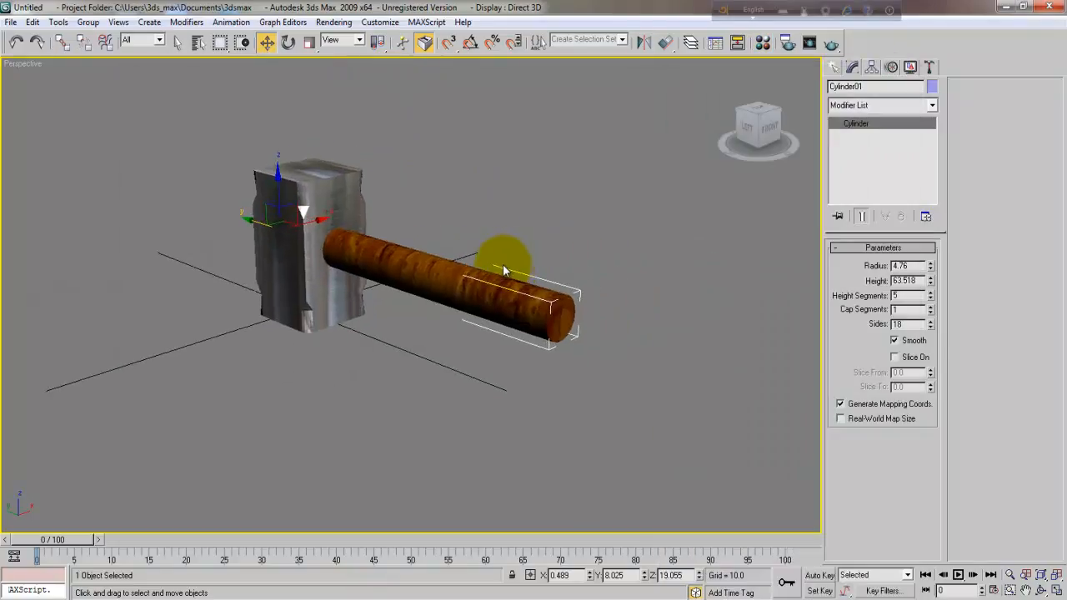
# Create a large ground plane in the top view around the hammer and return to a shaded perspective view
pyautogui.press('t')
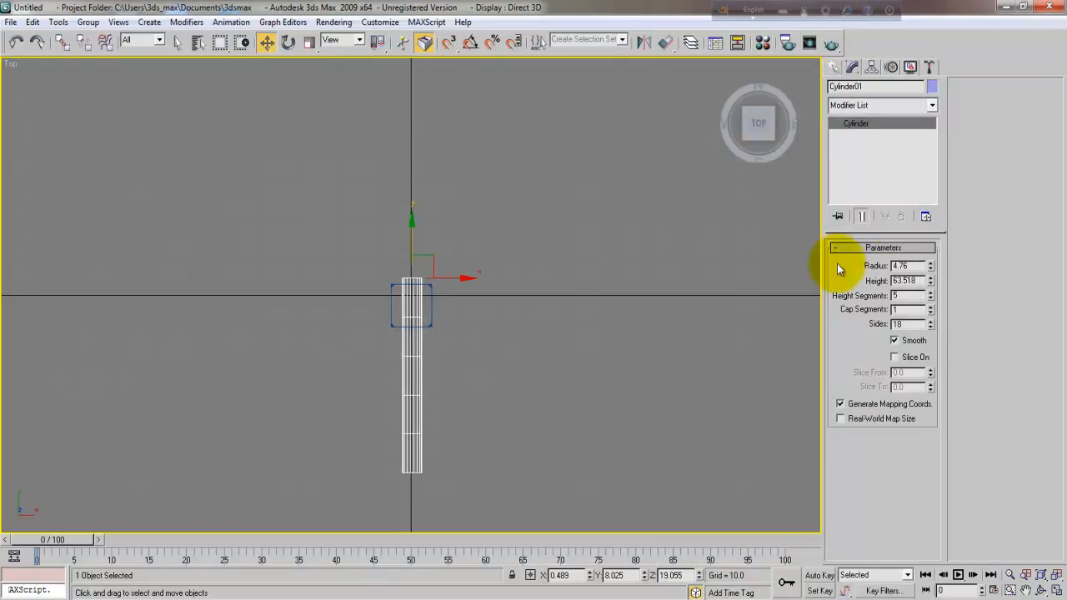
pyautogui.click(833, 67)
pyautogui.click(907, 215)
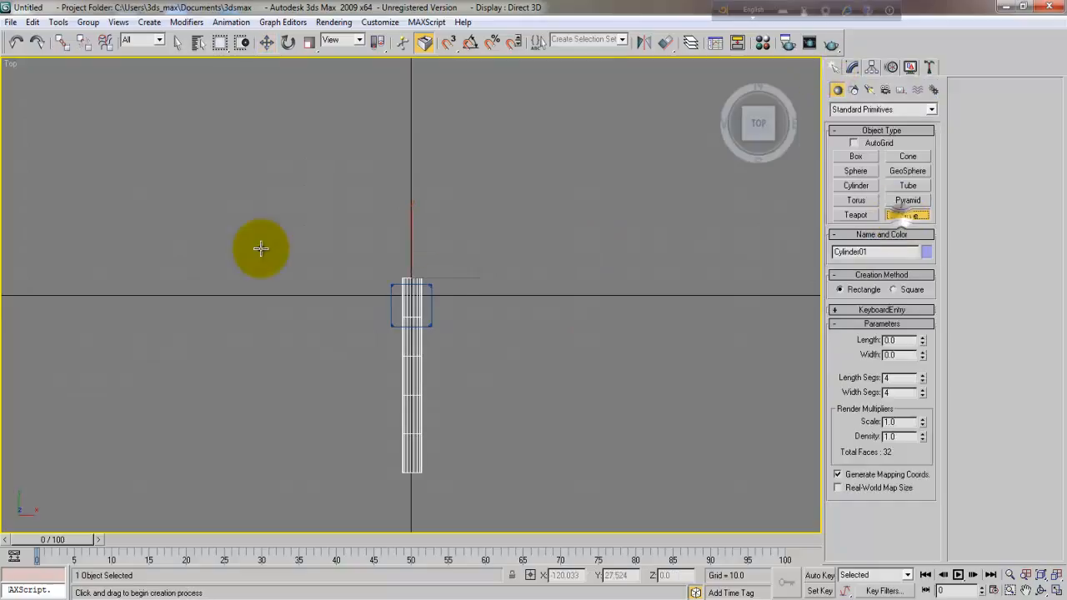
pyautogui.moveTo(7, 62); pyautogui.dragTo(791, 588)
pyautogui.rightClick(744, 523)
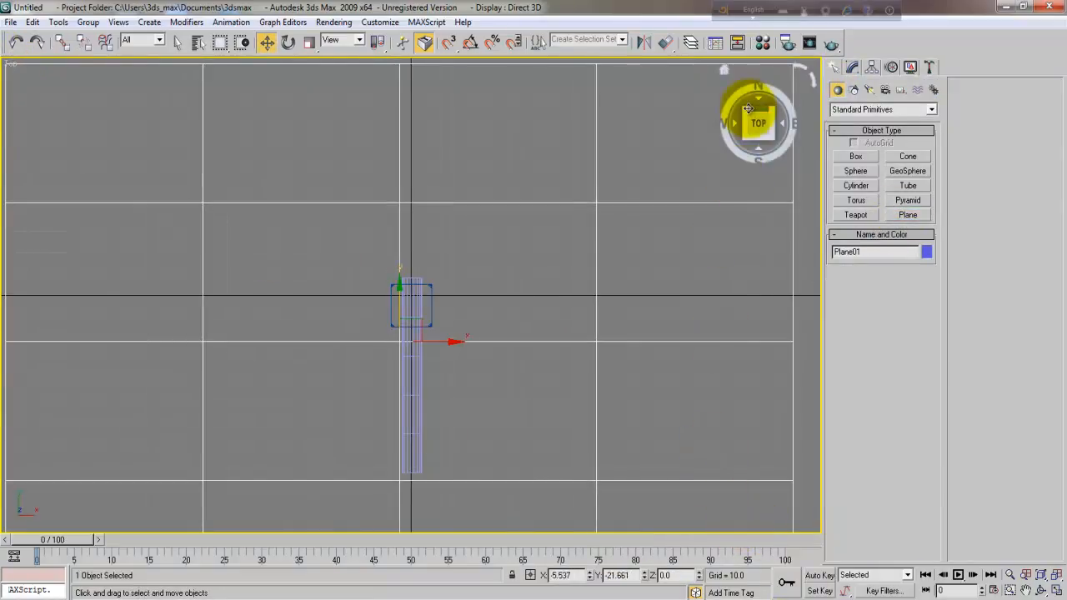
pyautogui.keyDown('alt'); pyautogui.moveTo(719, 72); pyautogui.dragTo(664, 170, button='middle'); pyautogui.keyUp('alt')
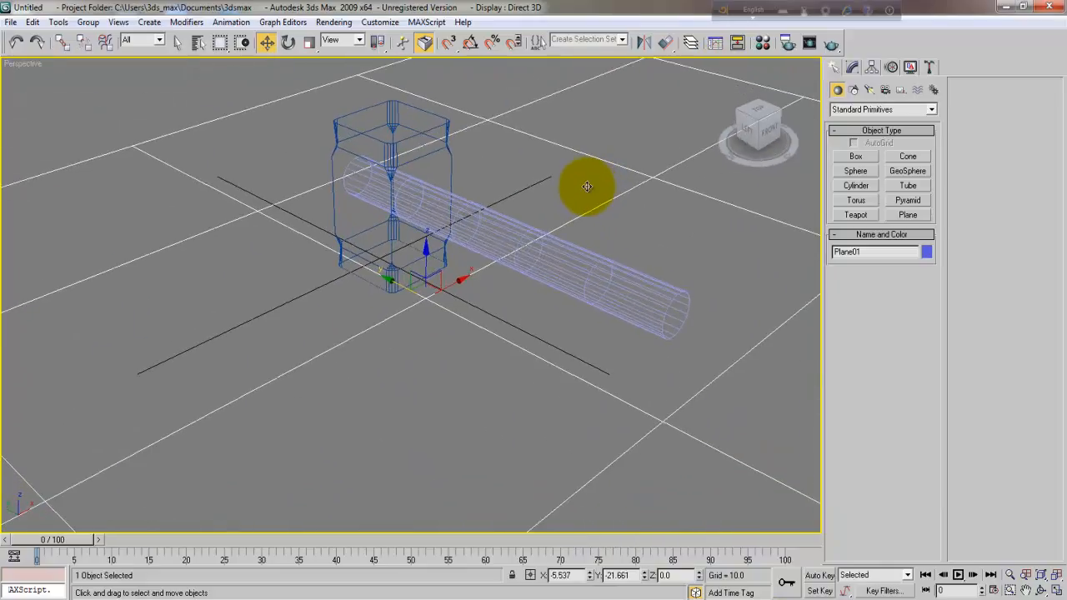
pyautogui.press('F3')
pyautogui.moveTo(595, 178); pyautogui.dragTo(567, 172, button='middle')
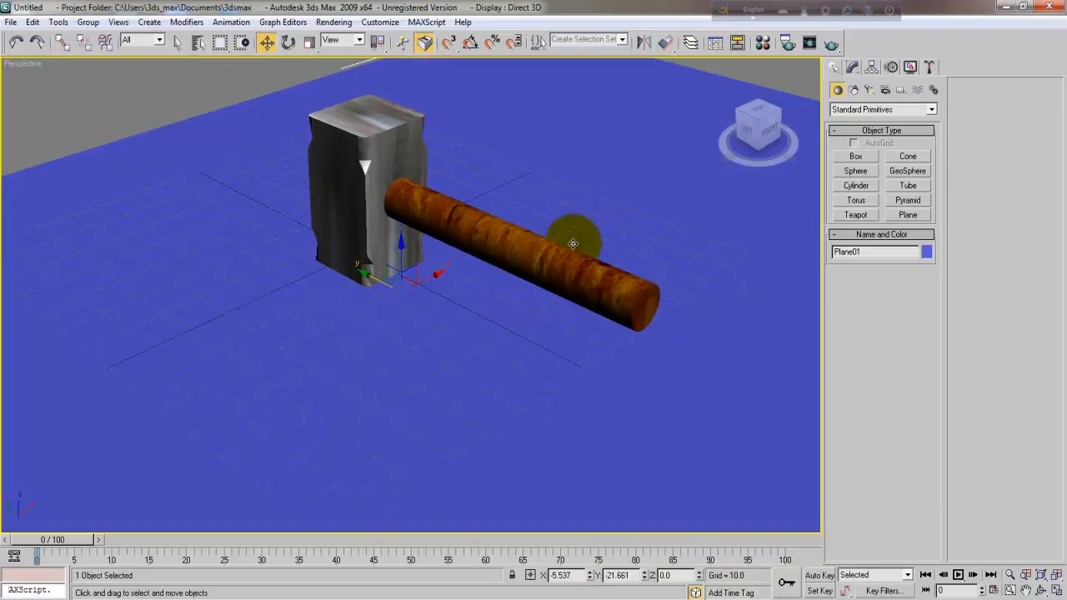
# Render the perspective view with the hammer seen from its side, and close the rendered frame
pyautogui.moveTo(470, 320)
pyautogui.keyDown('alt'); pyautogui.mouseDown(button='middle')
pyautogui.moveTo(401, 355)
pyautogui.moveTo(423, 374)
pyautogui.moveTo(436, 353)
pyautogui.moveTo(474, 334)
pyautogui.mouseUp(button='middle'); pyautogui.keyUp('alt')
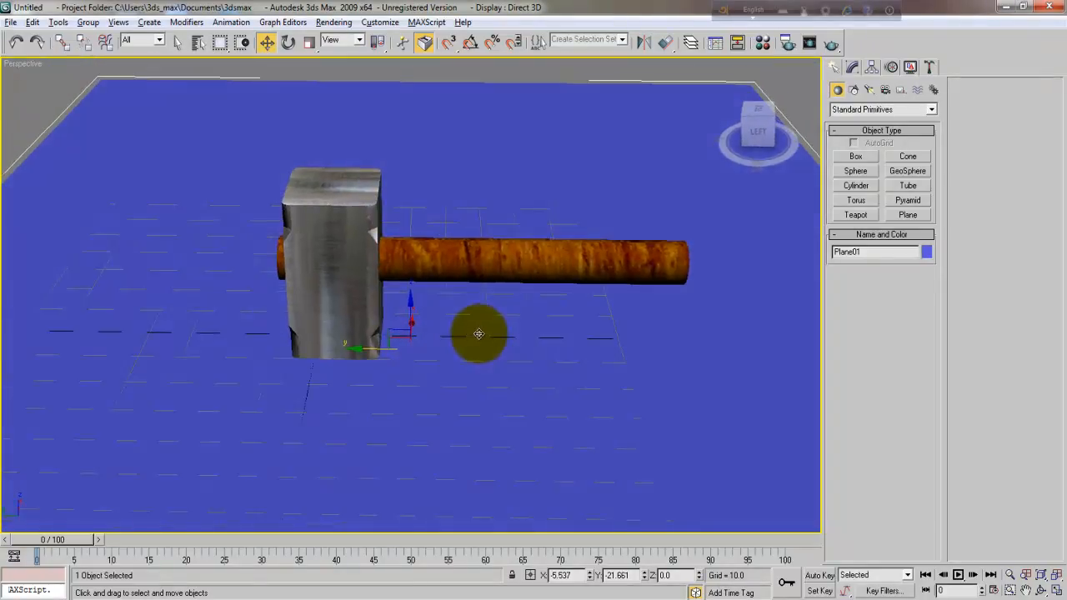
pyautogui.click(332, 22)
pyautogui.click(343, 34)
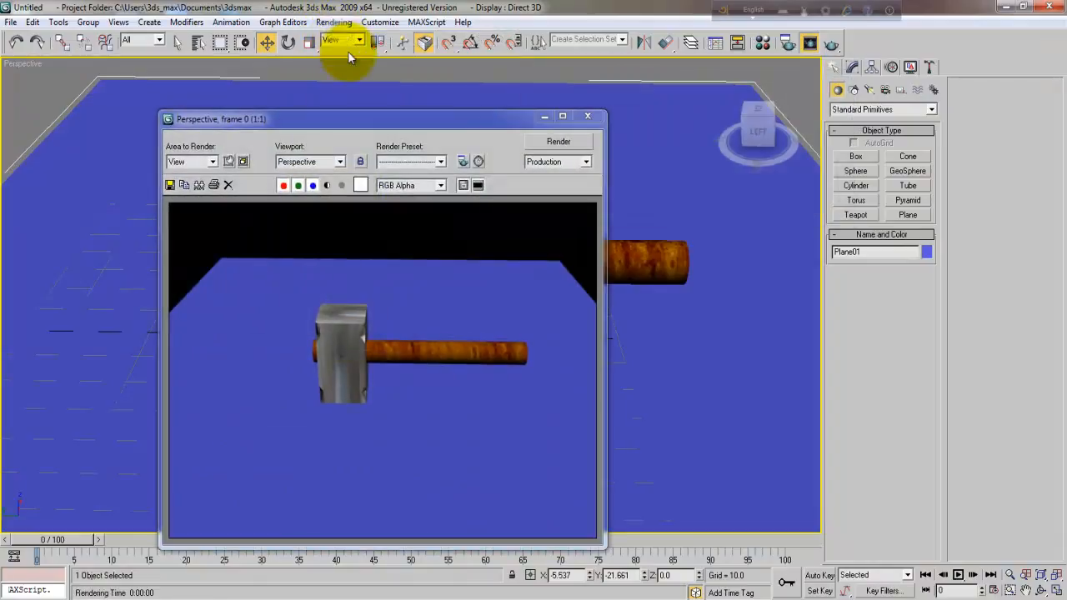
pyautogui.click(587, 116)
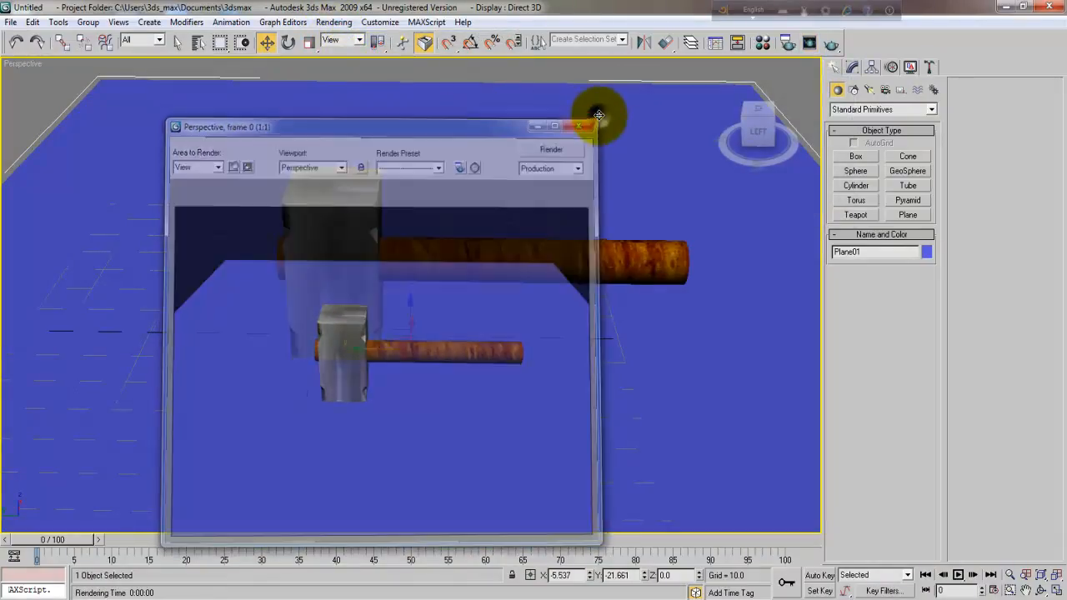